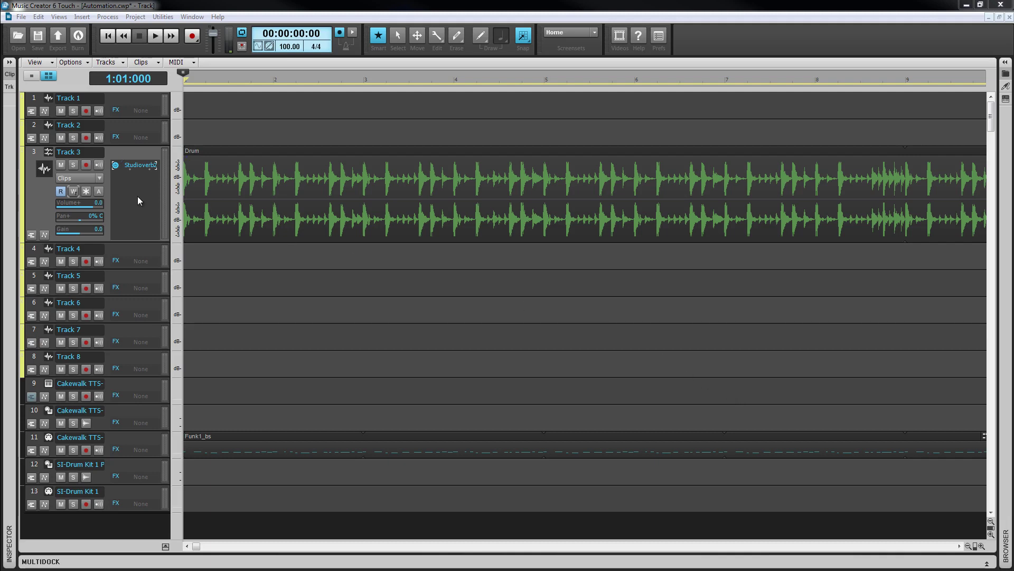
- Switch on automation writing for Track 3 with its W button
{"action": "left_click", "coordinate": [77, 197]}
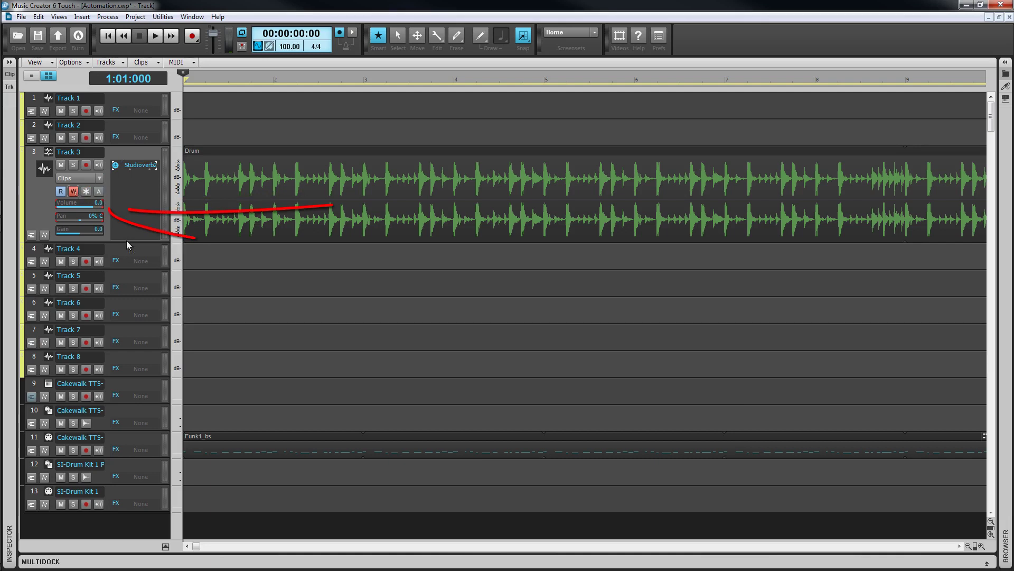
- Make Track 3 taller, then turn its track-wide automation write back off
{"action": "left_click_drag", "start_coordinate": [126, 241], "coordinate": [142, 294]}
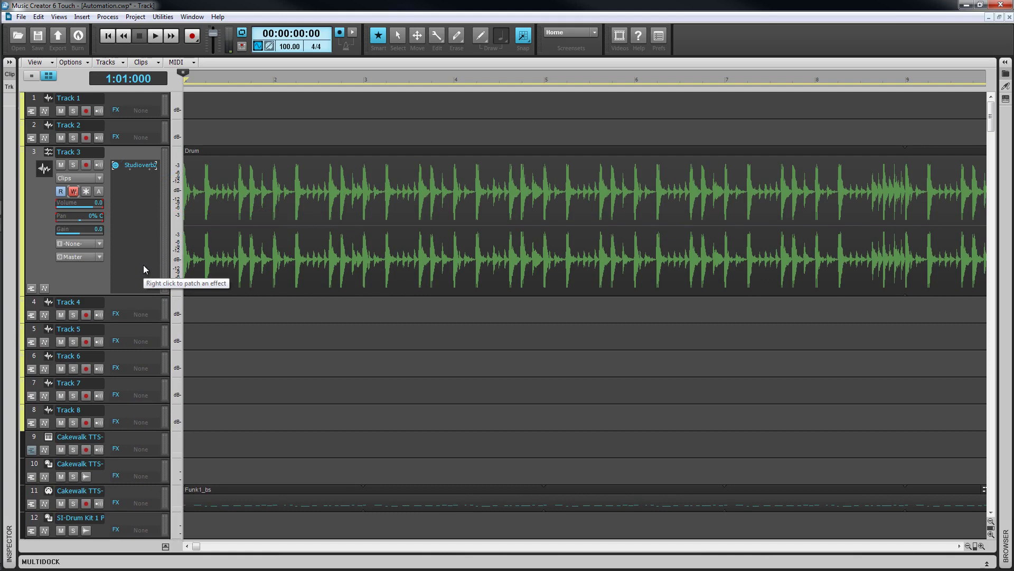
{"action": "left_click", "coordinate": [75, 193]}
- Arm only Track 3's Volume slider with Automation Write Enable and start playback
{"action": "right_click", "coordinate": [78, 206]}
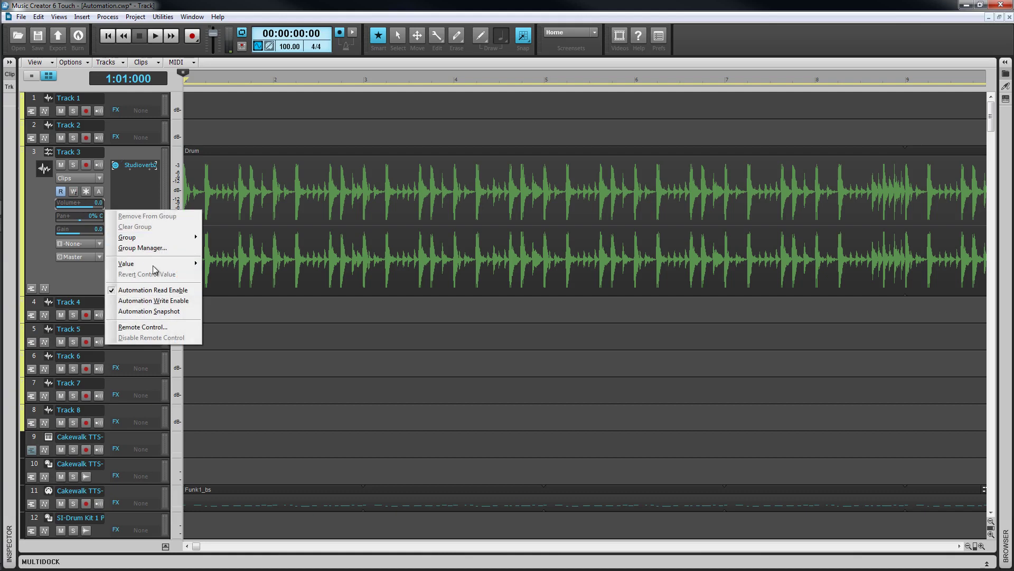
{"action": "left_click", "coordinate": [168, 301]}
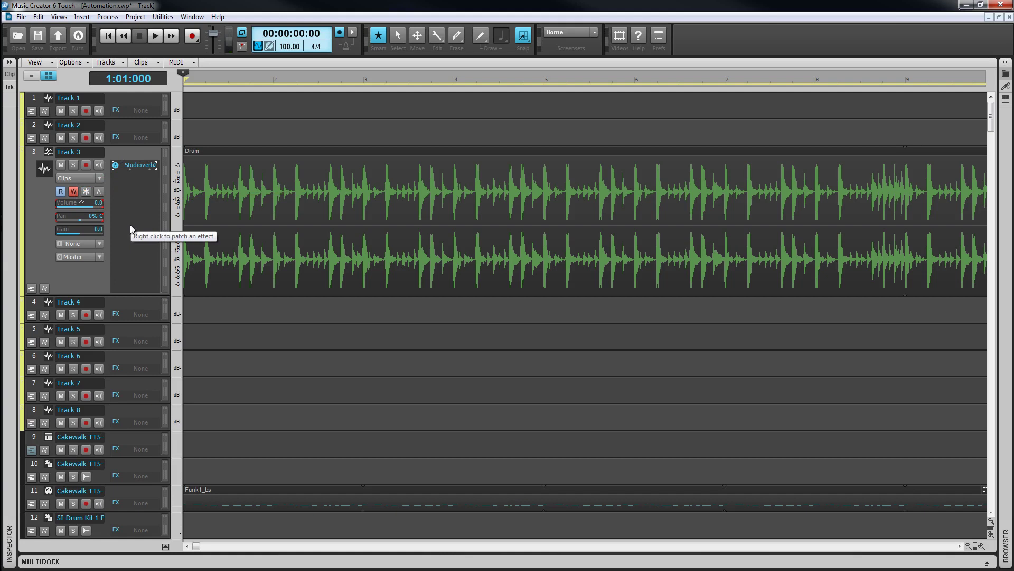
{"action": "key", "text": "space"}
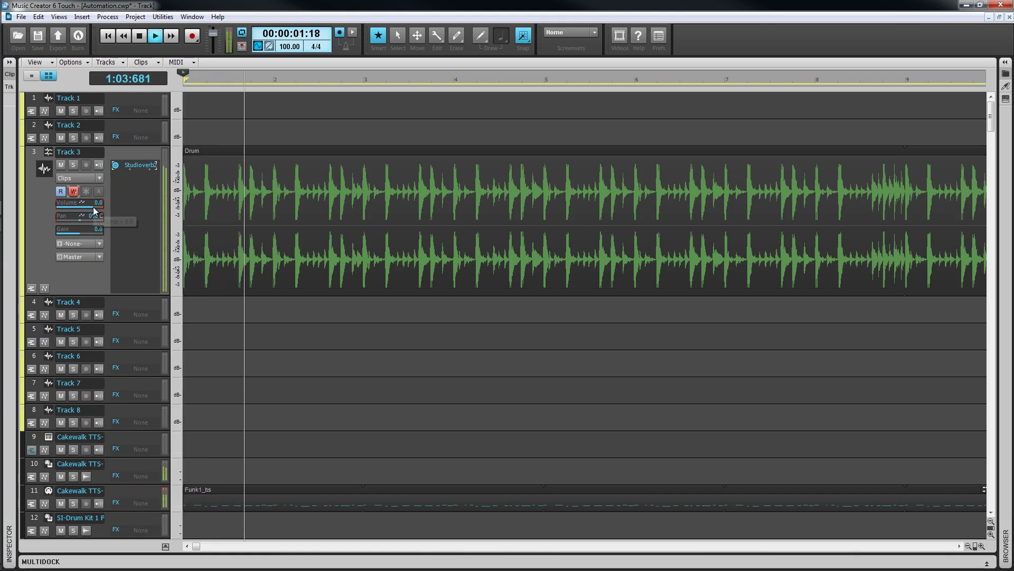
- Record a volume dip over bars 2–4 and a pan swing over bars 4–6, then stop
{"action": "scroll", "coordinate": [94, 206], "scroll_direction": "down", "scroll_amount": 12}
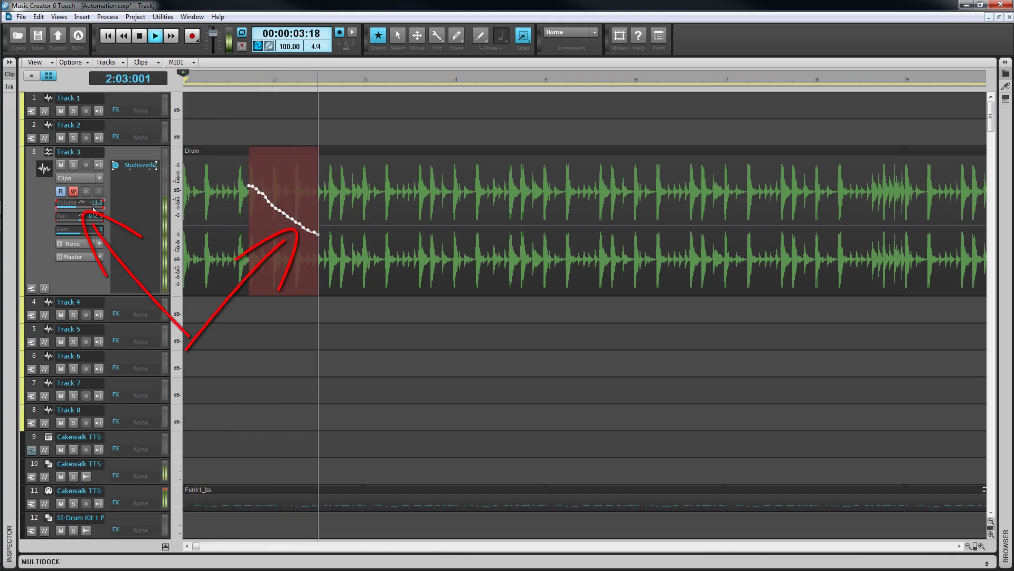
{"action": "scroll", "coordinate": [94, 208], "scroll_direction": "down", "scroll_amount": 6}
{"action": "scroll", "coordinate": [95, 209], "scroll_direction": "up", "scroll_amount": 8}
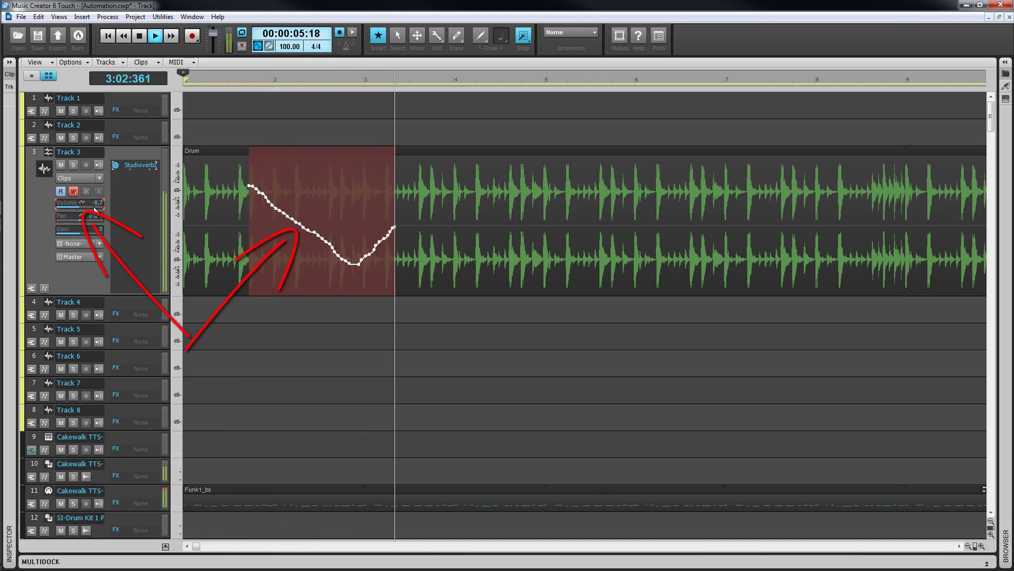
{"action": "scroll", "coordinate": [94, 209], "scroll_direction": "up", "scroll_amount": 7}
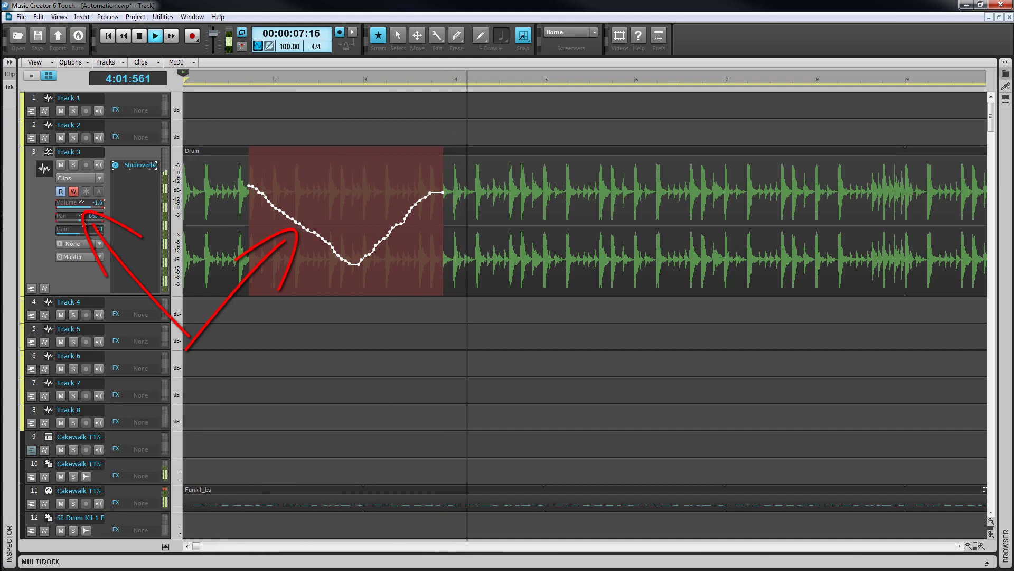
{"action": "scroll", "coordinate": [81, 220], "scroll_direction": "down", "scroll_amount": 8}
{"action": "scroll", "coordinate": [82, 218], "scroll_direction": "up", "scroll_amount": 5}
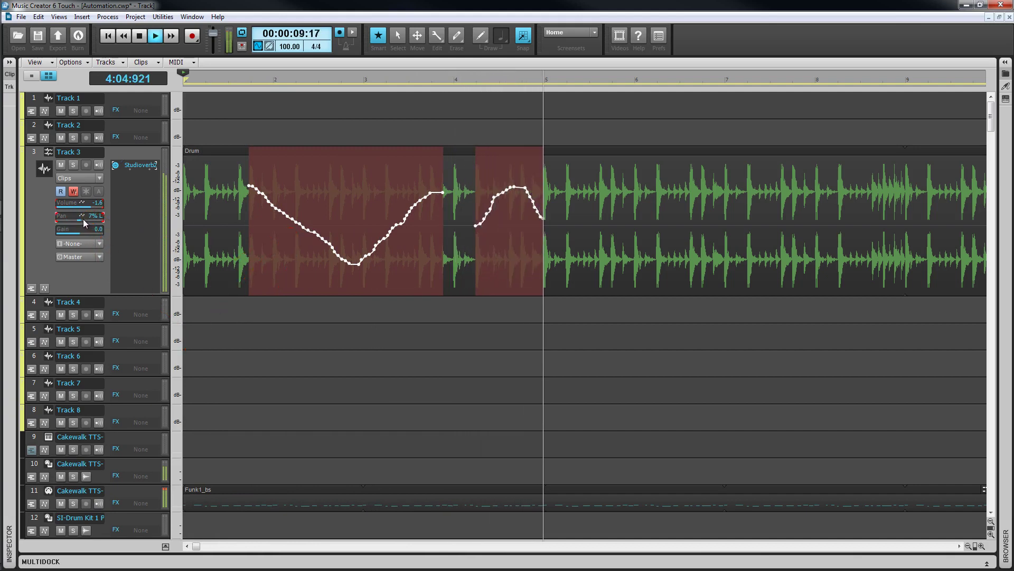
{"action": "scroll", "coordinate": [83, 218], "scroll_direction": "down", "scroll_amount": 10}
{"action": "scroll", "coordinate": [82, 219], "scroll_direction": "up", "scroll_amount": 5}
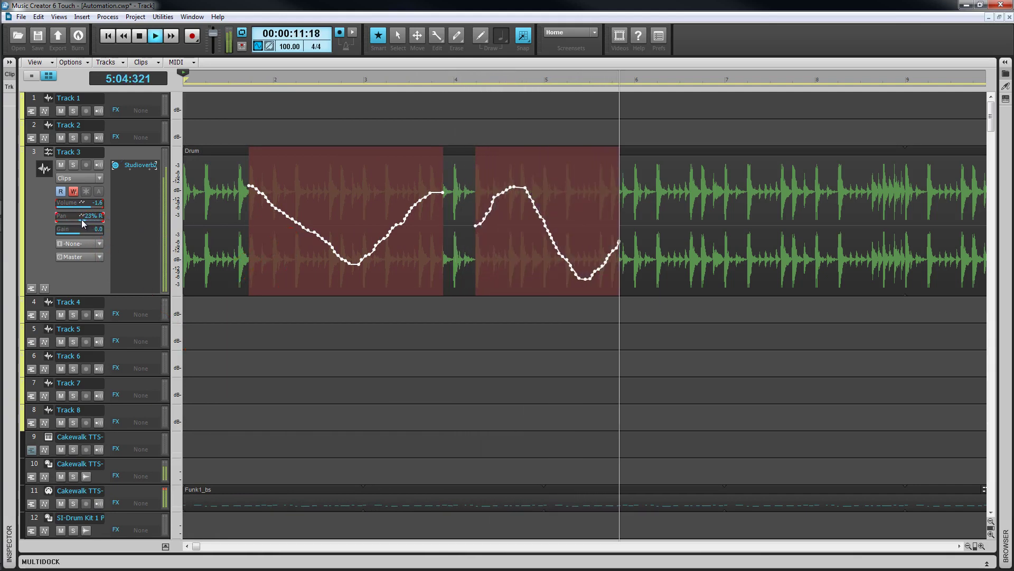
{"action": "key", "text": "space"}
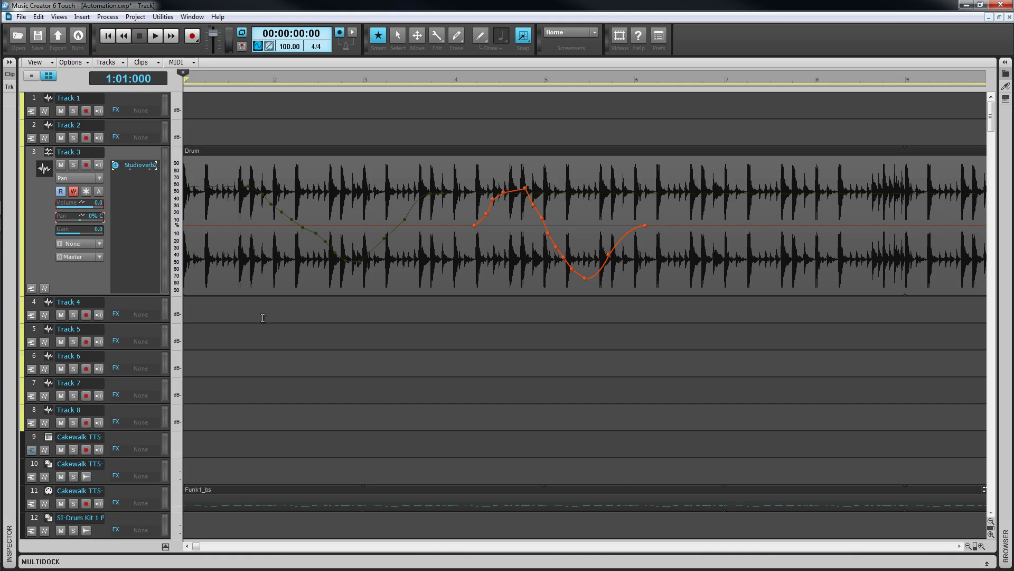
- Show the Automation > Volume envelope on the Drum clip from the tool palette's list
{"action": "key", "text": "t"}
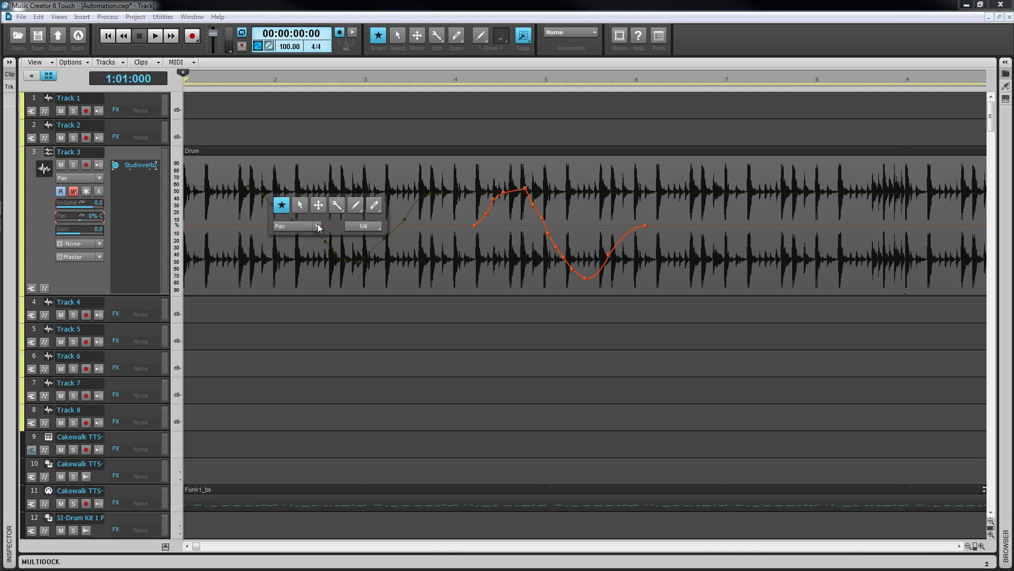
{"action": "left_click", "coordinate": [317, 226]}
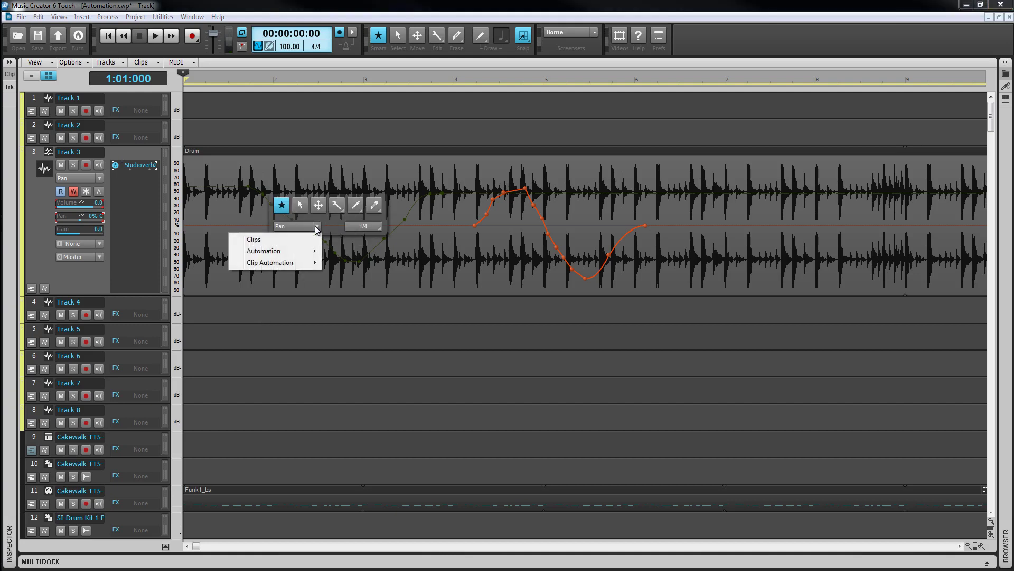
{"action": "mouse_move", "coordinate": [309, 255]}
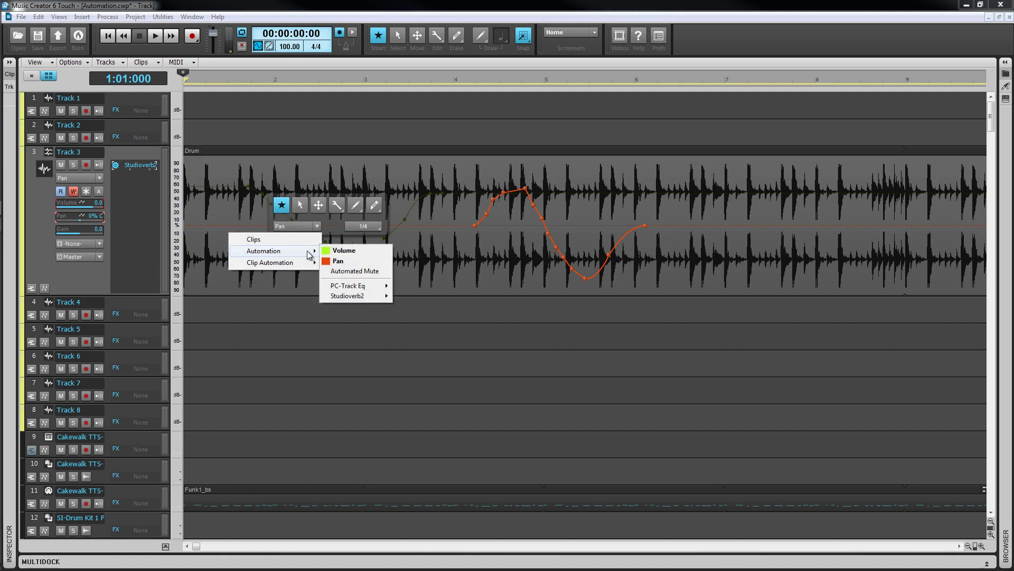
{"action": "left_click", "coordinate": [341, 252]}
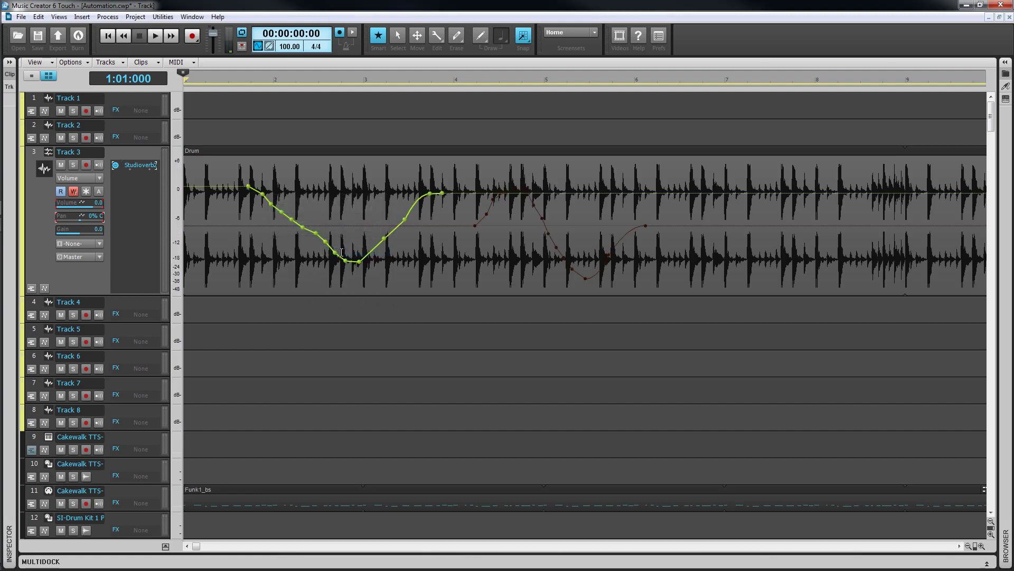
- Switch the active envelope between Pan and Volume, ending with Volume in front
{"action": "left_click", "coordinate": [458, 225]}
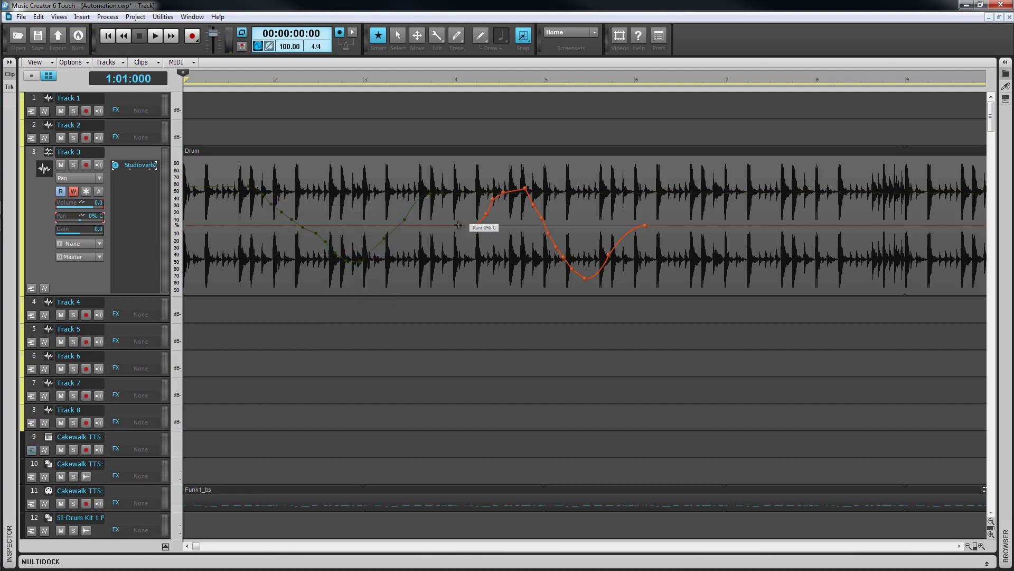
{"action": "left_click", "coordinate": [458, 225]}
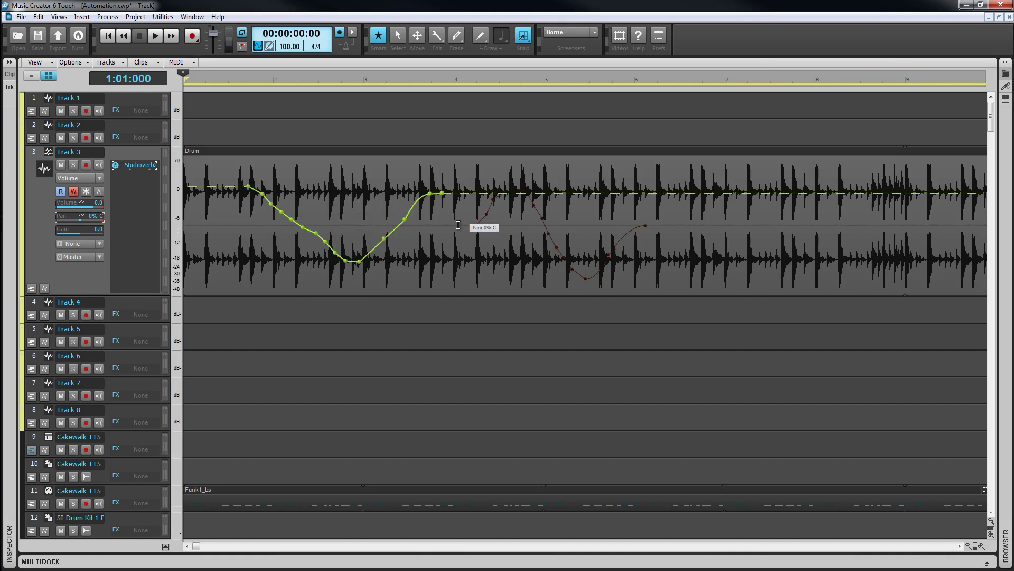
{"action": "left_click", "coordinate": [459, 225]}
{"action": "left_click", "coordinate": [458, 225]}
- Show Track 3's automation in taller separate lanes, re-add the Pan lane, and add a third lane
{"action": "left_click", "coordinate": [46, 289]}
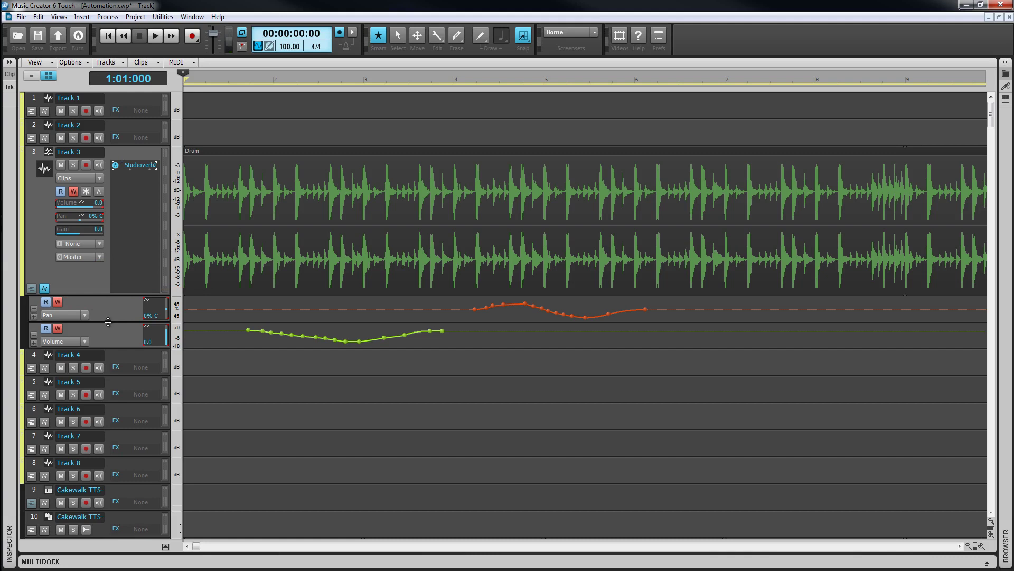
{"action": "left_click_drag", "start_coordinate": [108, 321], "coordinate": [108, 375]}
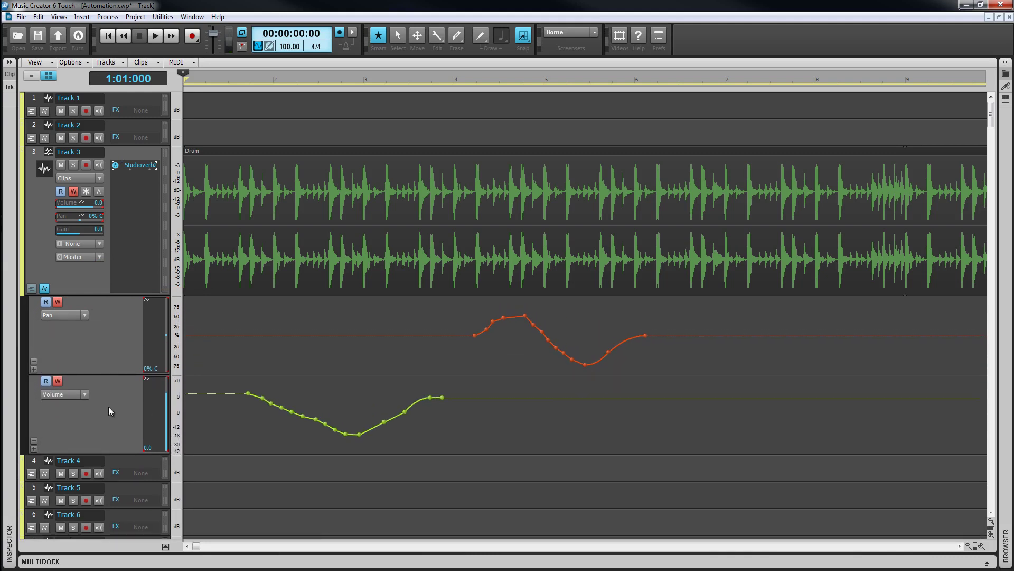
{"action": "left_click", "coordinate": [34, 362]}
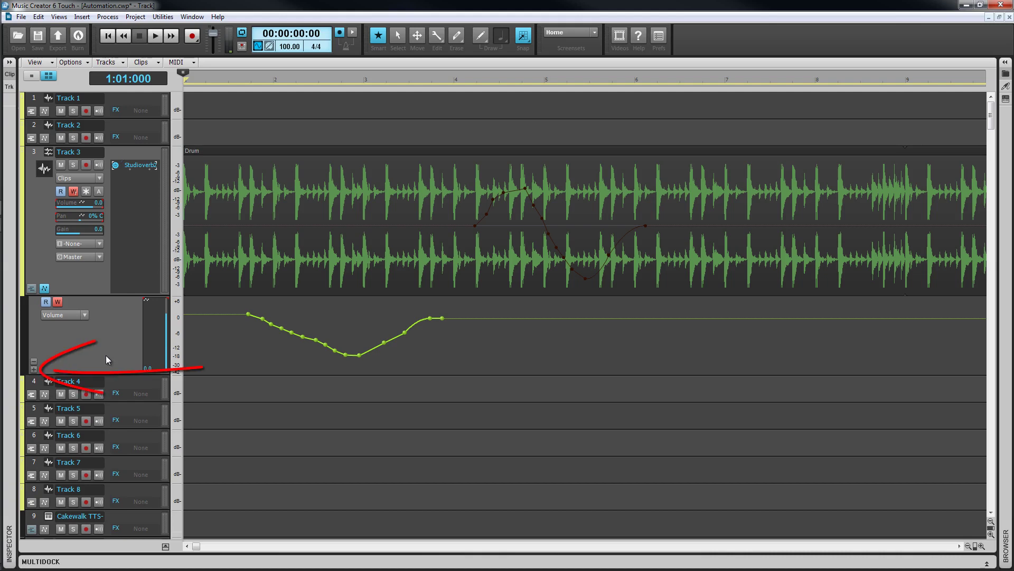
{"action": "left_click", "coordinate": [34, 369]}
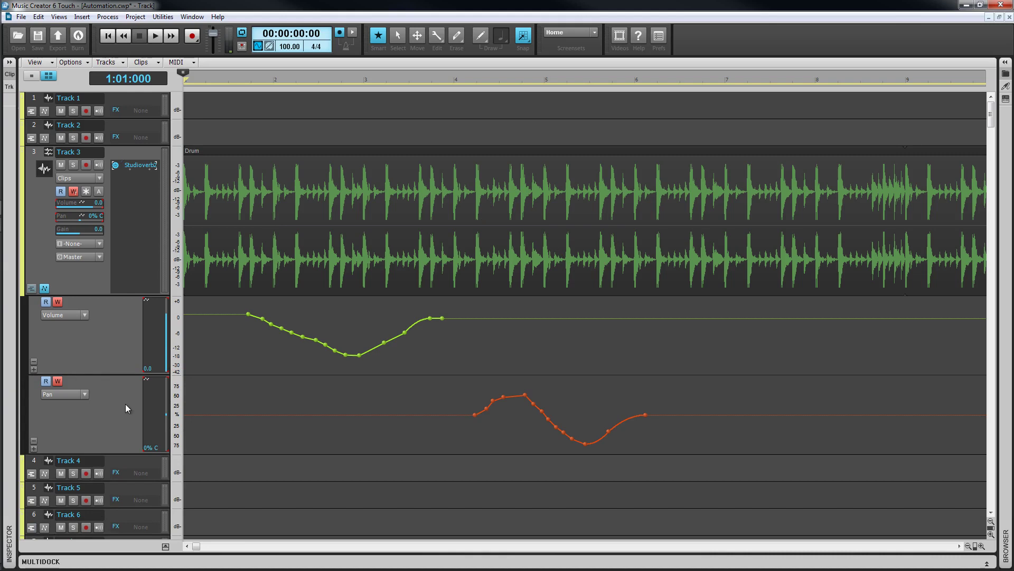
{"action": "left_click", "coordinate": [35, 449]}
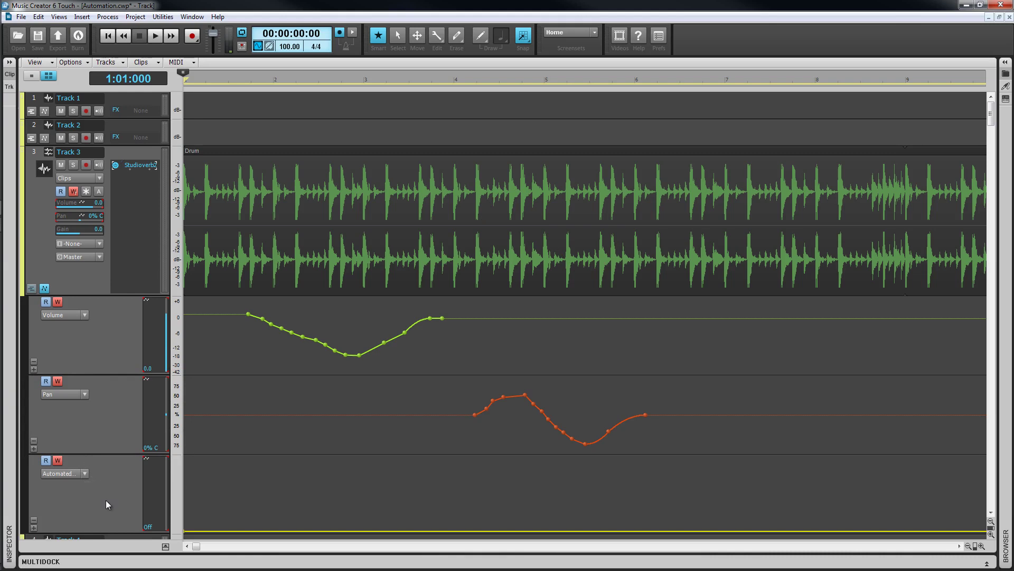
- Set two lanes to PC-Track Eq Band 1 Gain and Band 2 Gain, then add a Pan lane
{"action": "left_click", "coordinate": [84, 474]}
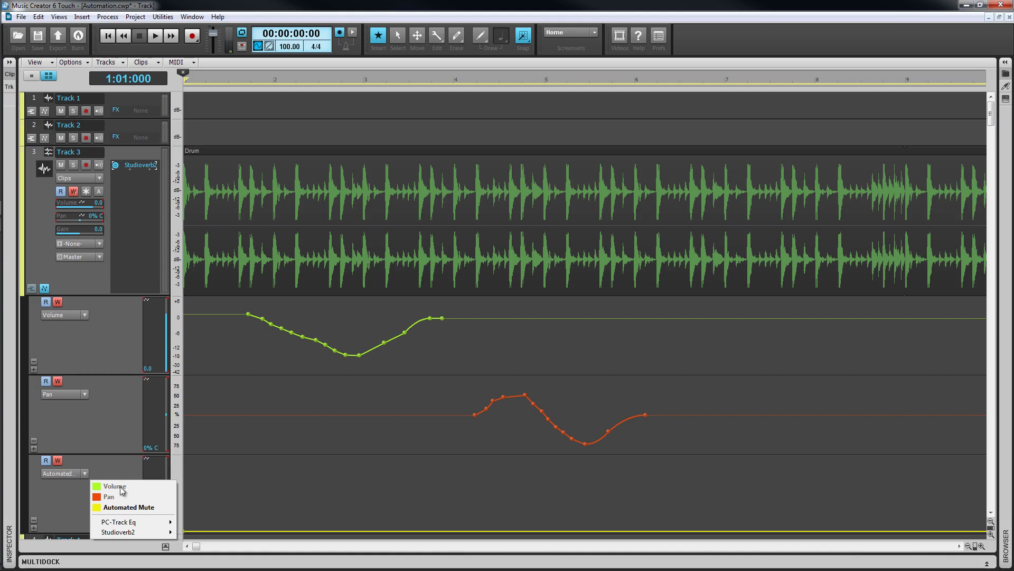
{"action": "mouse_move", "coordinate": [127, 523]}
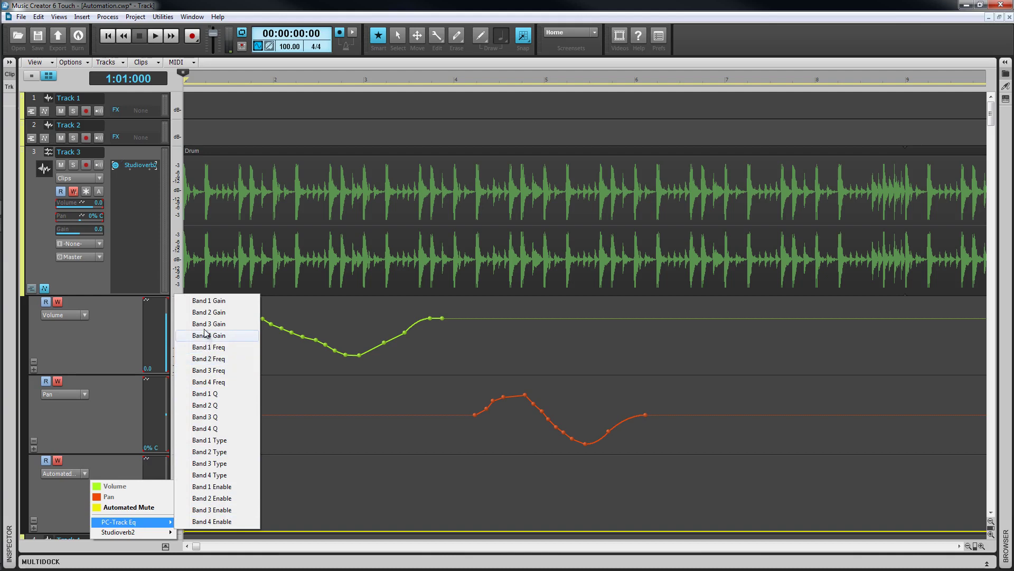
{"action": "left_click", "coordinate": [208, 300]}
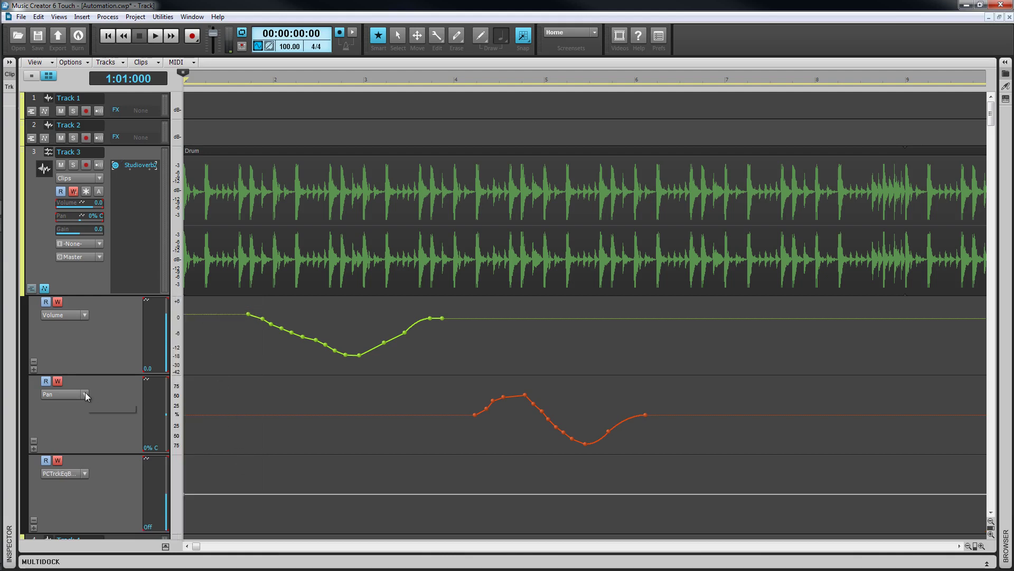
{"action": "mouse_move", "coordinate": [130, 443]}
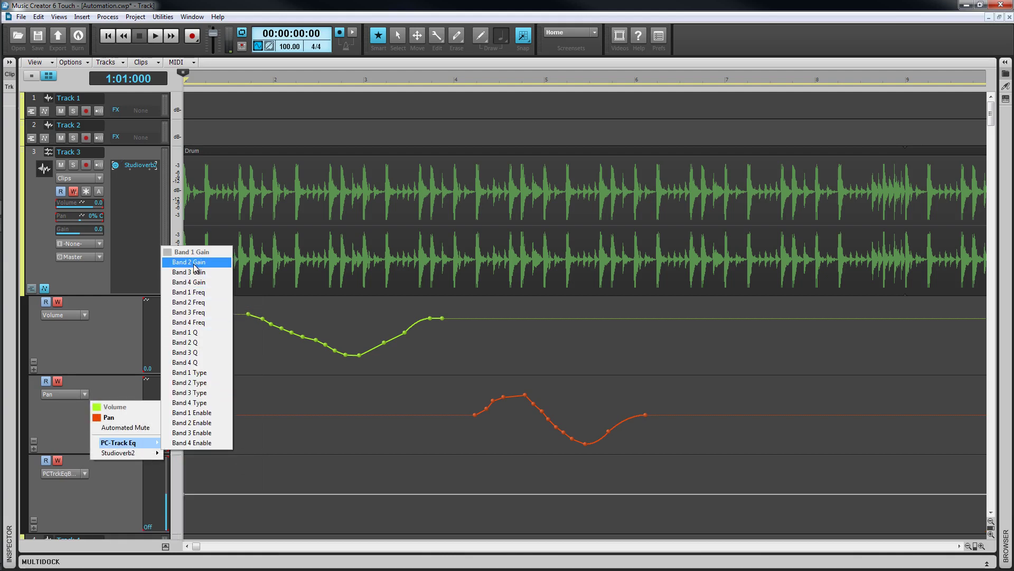
{"action": "left_click", "coordinate": [195, 264]}
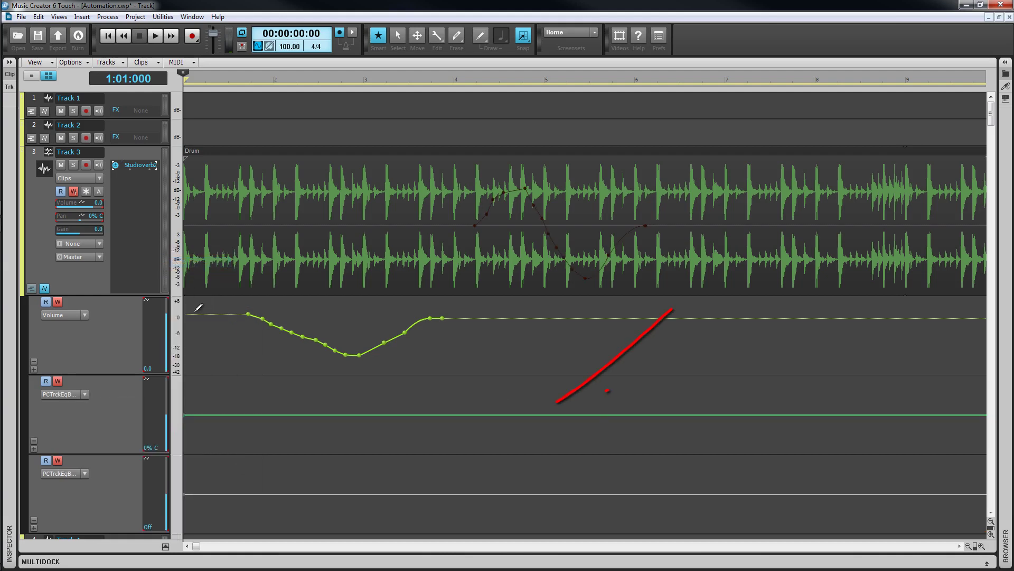
{"action": "left_click", "coordinate": [33, 527]}
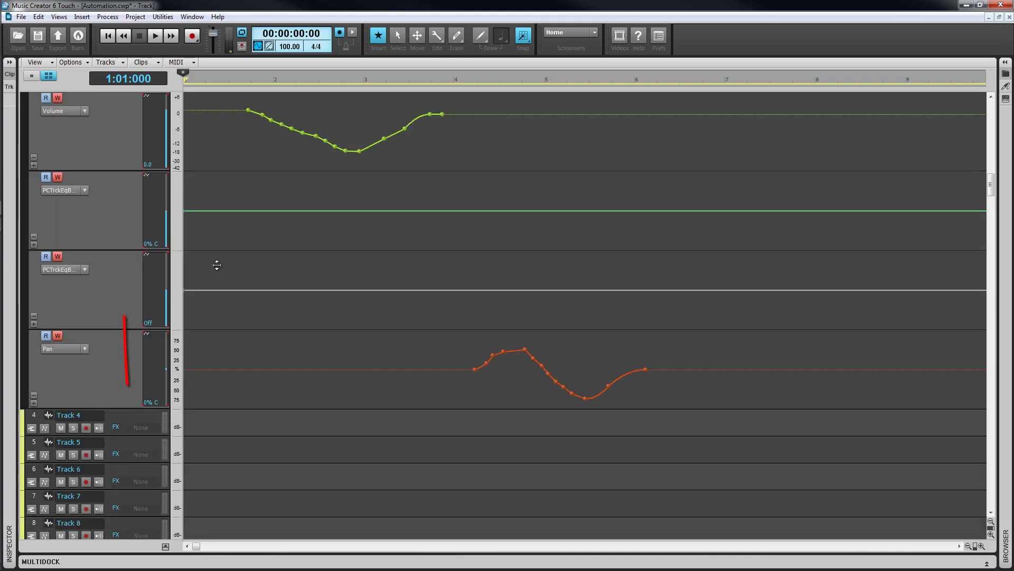
- Move the Pan lane up to third position and toggle Read off and on for the EQ and Pan lanes
{"action": "left_click_drag", "start_coordinate": [109, 340], "coordinate": [104, 275]}
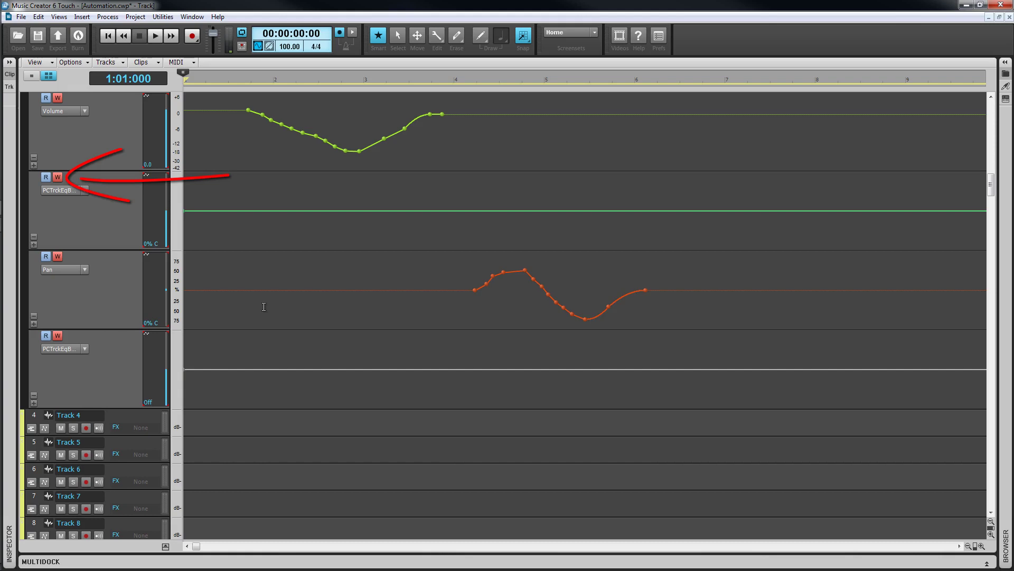
{"action": "left_click", "coordinate": [45, 177]}
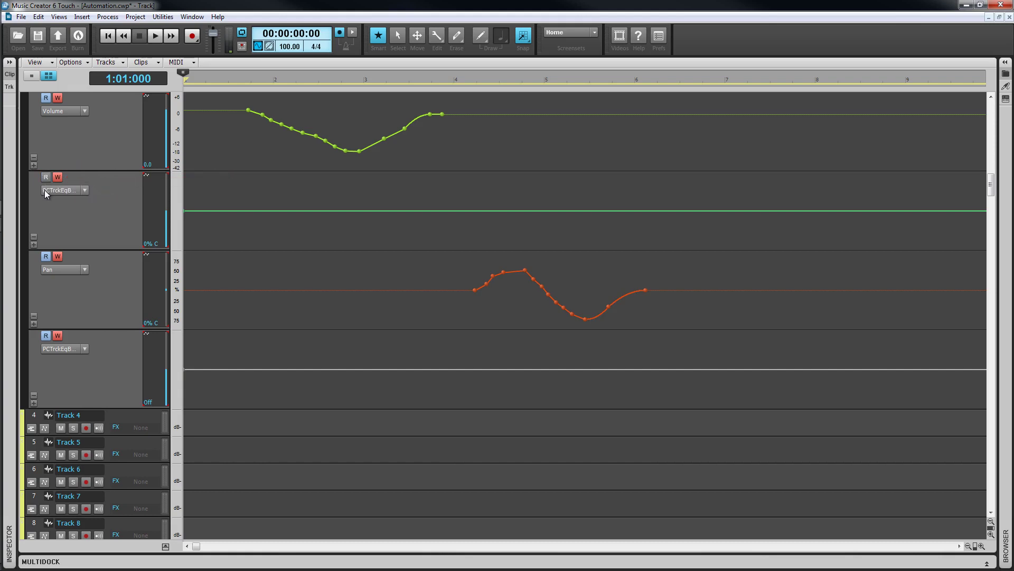
{"action": "left_click", "coordinate": [45, 178]}
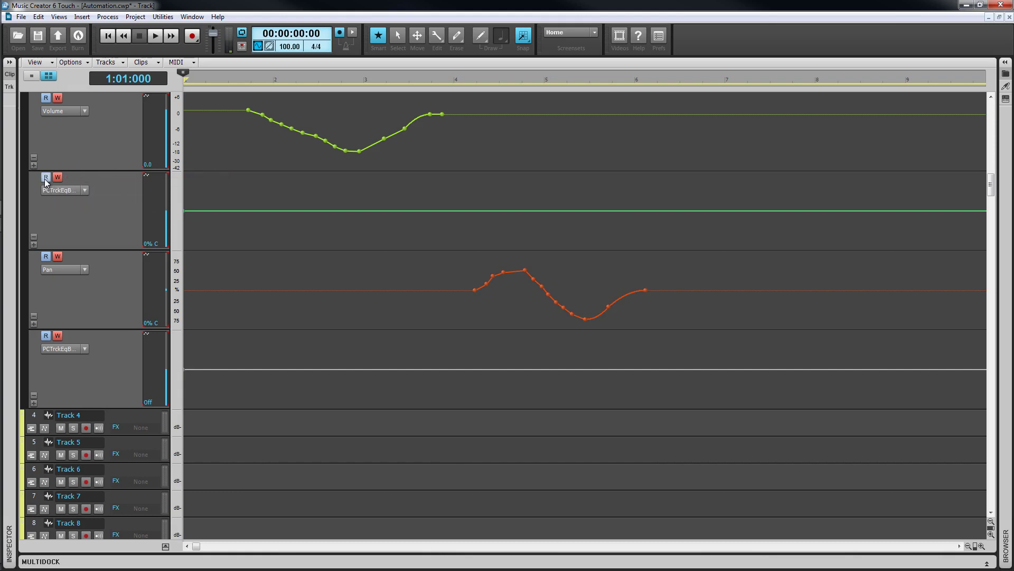
{"action": "left_click", "coordinate": [46, 257]}
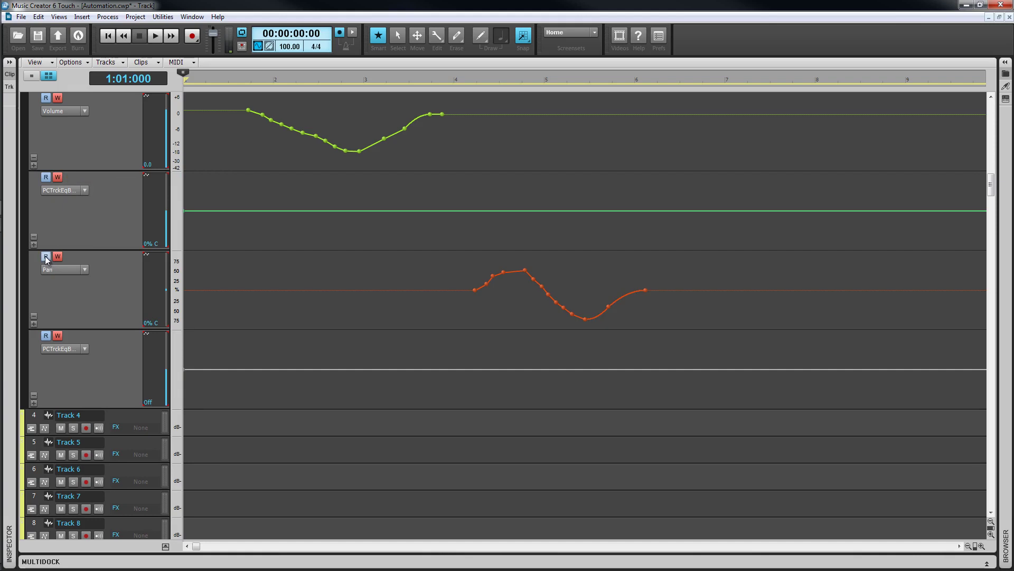
{"action": "left_click", "coordinate": [45, 257]}
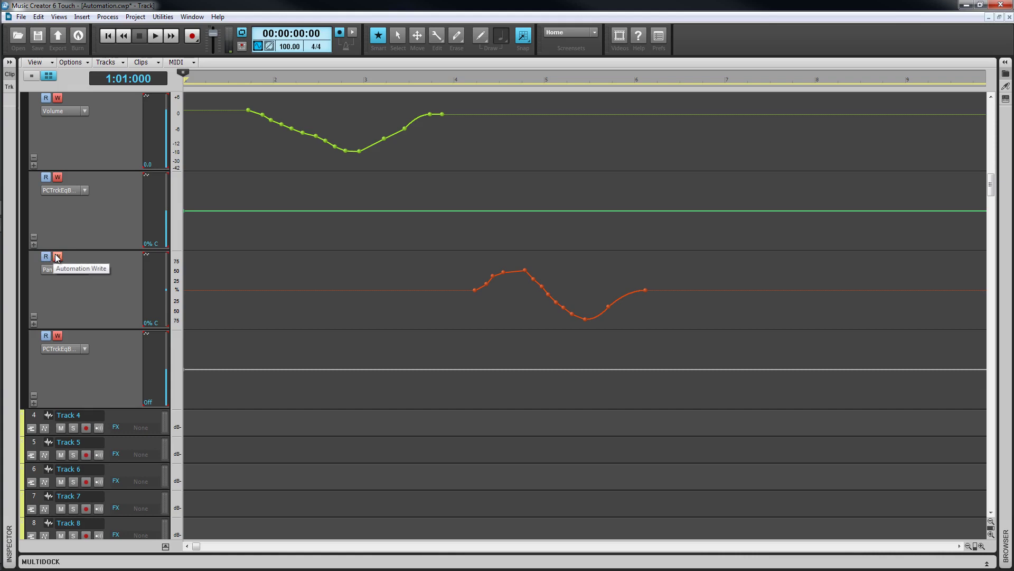
- Toggle the Pan lane's Write off and on, then disable Write on the EQ gain lane
{"action": "left_click", "coordinate": [57, 257]}
{"action": "left_click", "coordinate": [58, 256]}
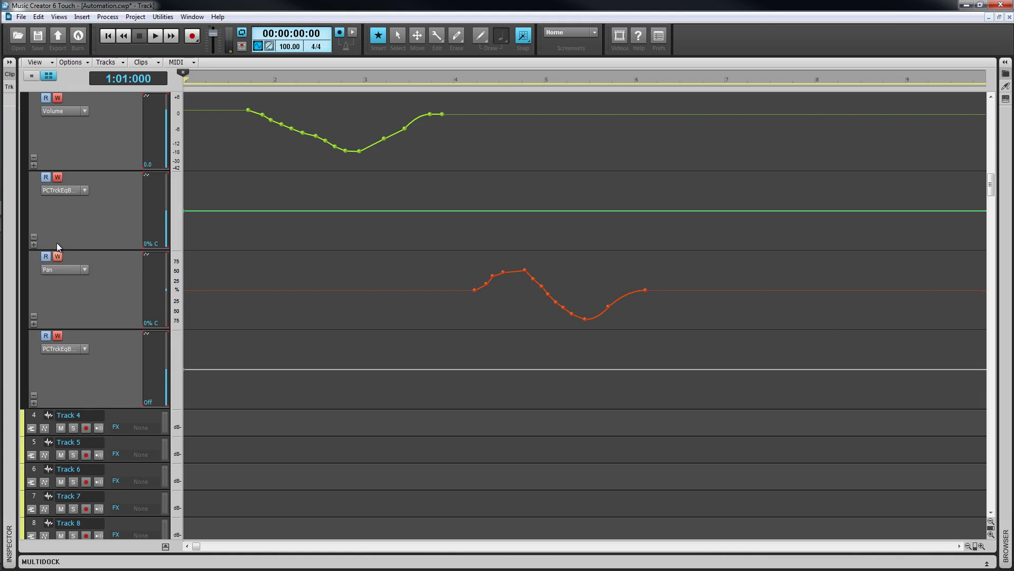
{"action": "left_click", "coordinate": [60, 178]}
- Record a PC-Track Eq gain curve that dips then rises between bars 1 and 5
{"action": "scroll", "coordinate": [167, 218], "scroll_direction": "up", "scroll_amount": 10}
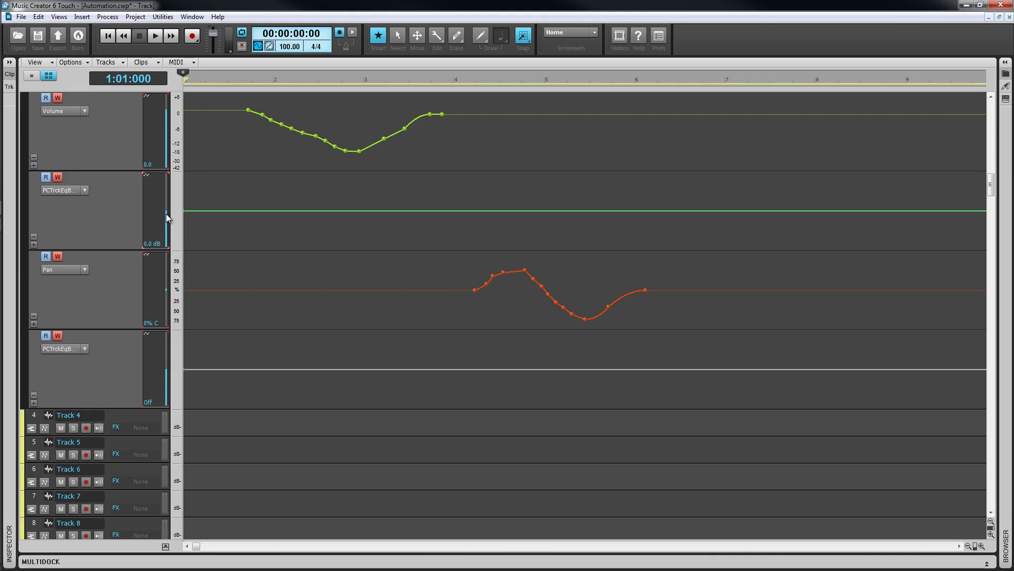
{"action": "key", "text": "space"}
{"action": "left_click_drag", "start_coordinate": [166, 212], "coordinate": [163, 208]}
{"action": "key", "text": "space"}
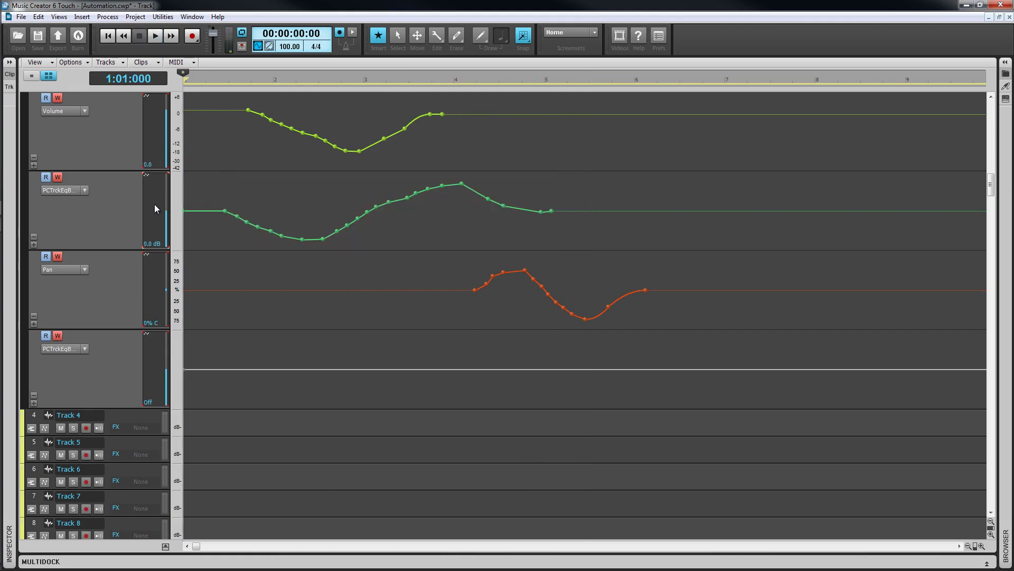
- Select each automation lane in turn, deselect them, then zoom in so bars 3–7 fill the view
{"action": "left_click", "coordinate": [33, 176]}
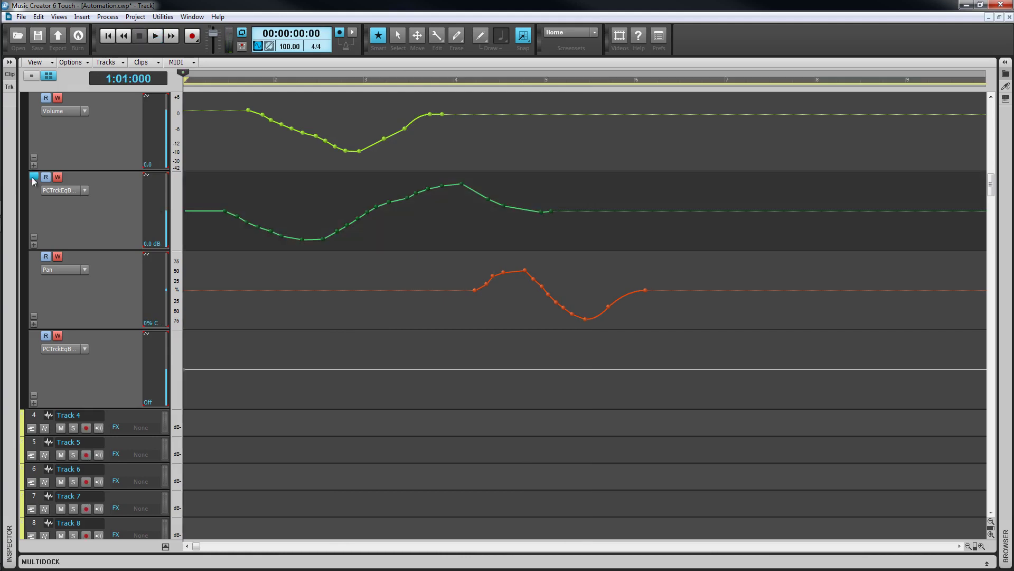
{"action": "left_click", "coordinate": [34, 336]}
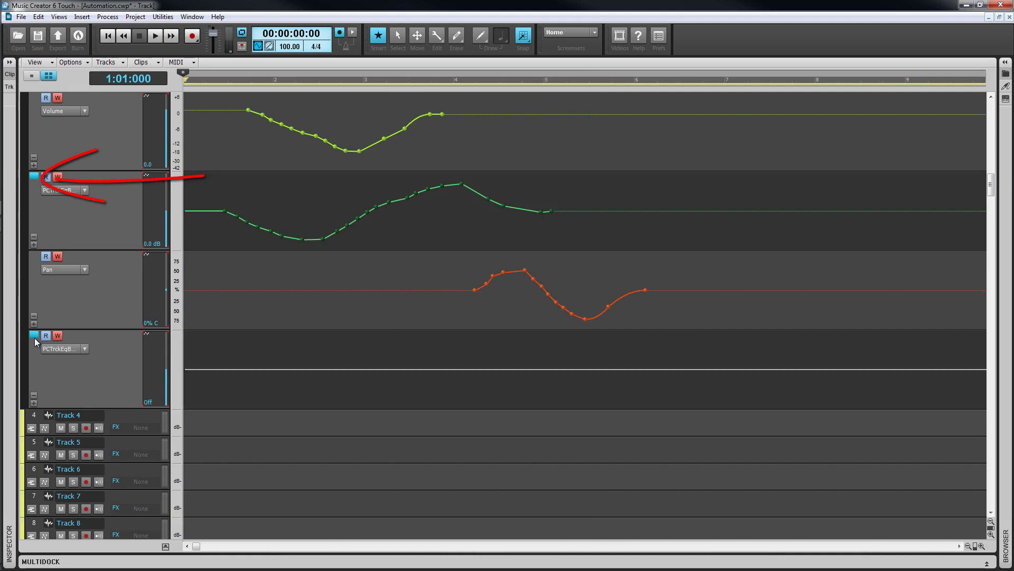
{"action": "left_click", "coordinate": [34, 98]}
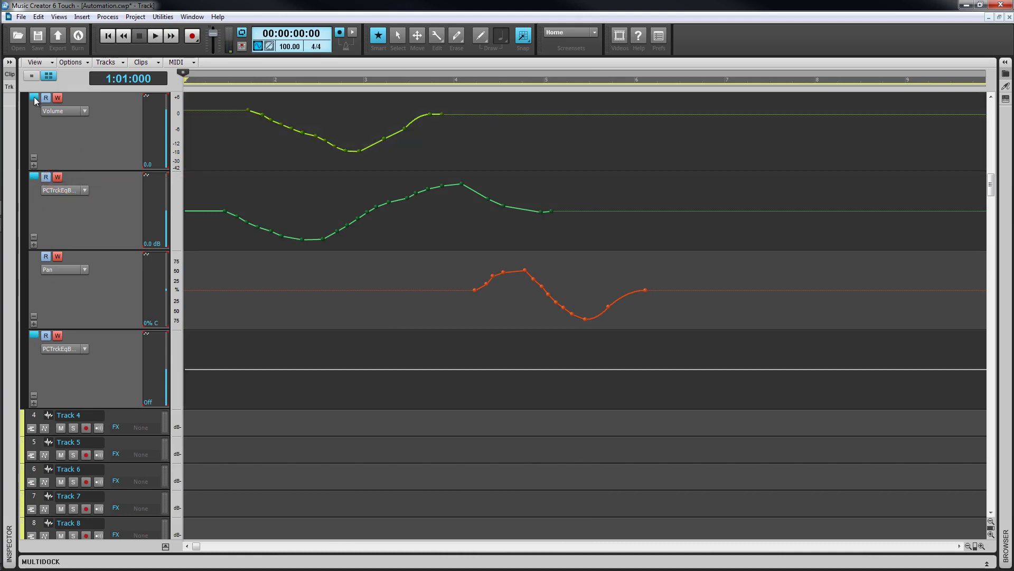
{"action": "left_click", "coordinate": [35, 256]}
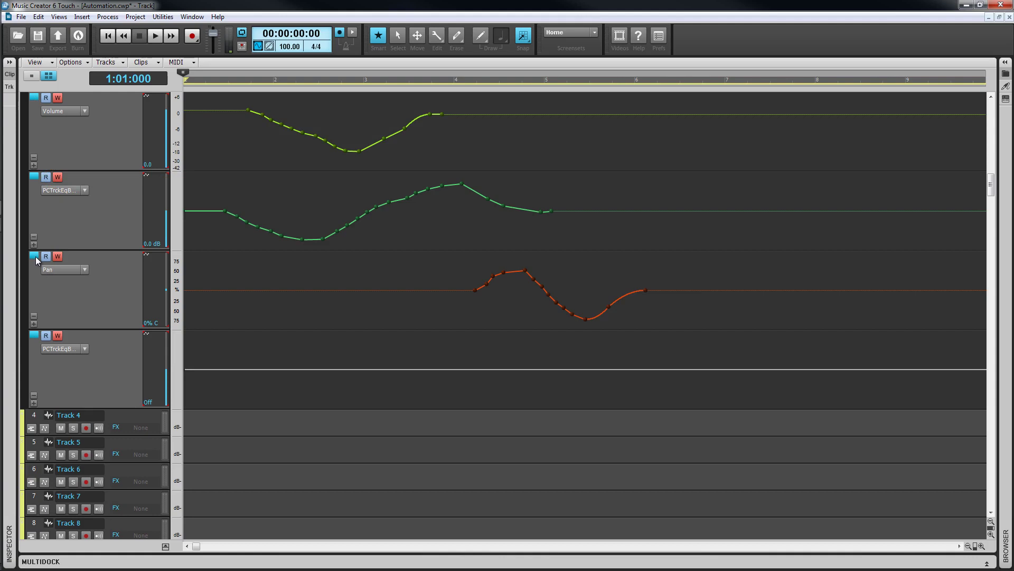
{"action": "left_click", "coordinate": [36, 256]}
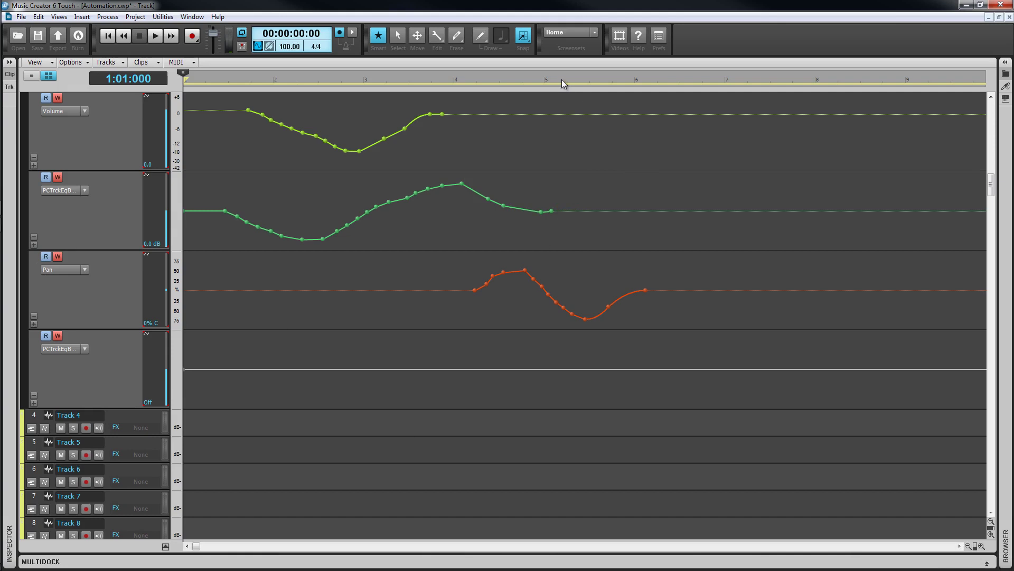
{"action": "left_click_drag", "start_coordinate": [562, 80], "coordinate": [571, 154]}
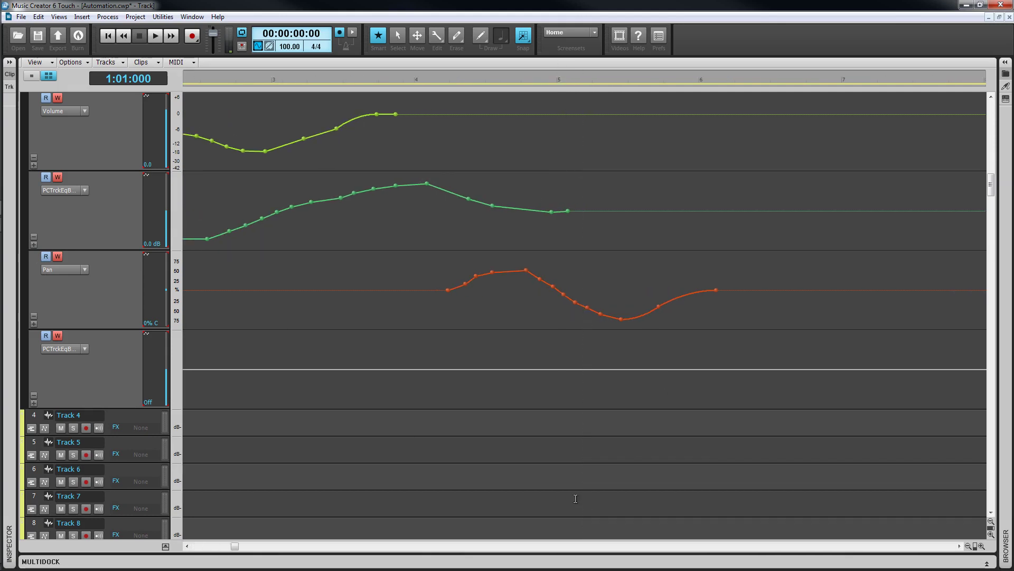
{"action": "left_click_drag", "start_coordinate": [237, 549], "coordinate": [190, 551]}
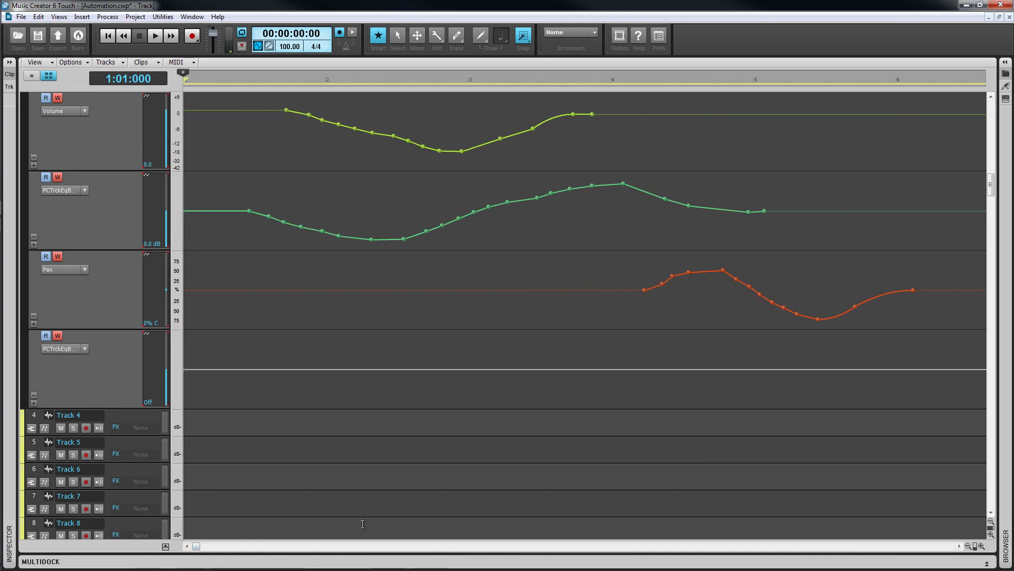
- Enlarge Tracks 4–7, read envelope node values, and add a 0% C node on Track 3's Pan envelope
{"action": "left_click", "coordinate": [991, 534]}
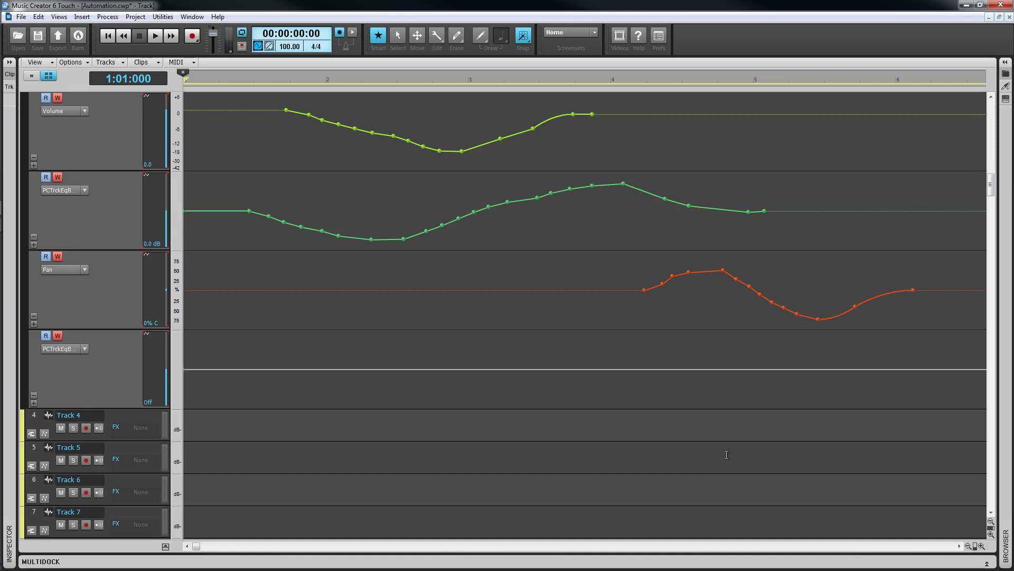
{"action": "mouse_move", "coordinate": [537, 193]}
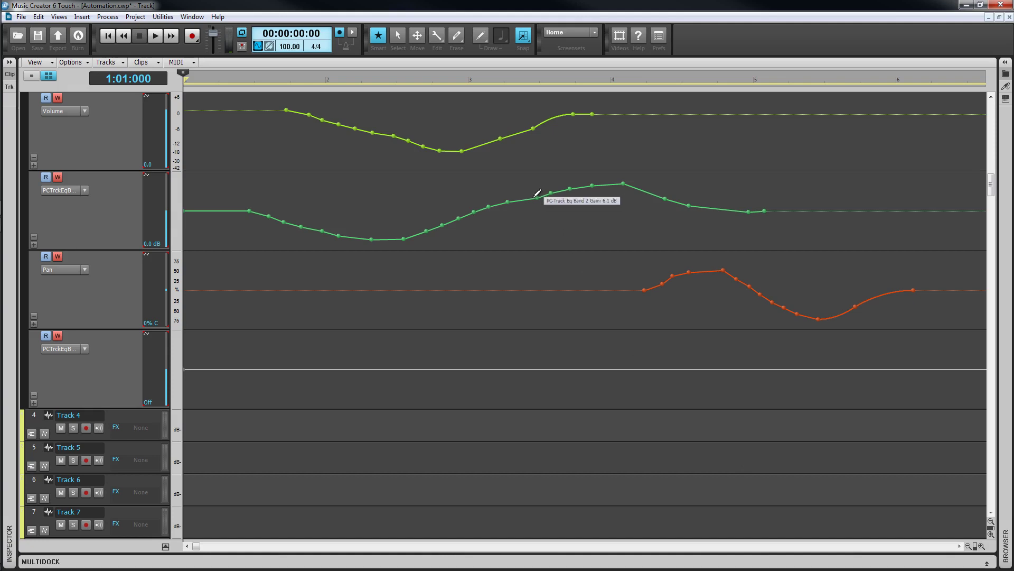
{"action": "mouse_move", "coordinate": [500, 139]}
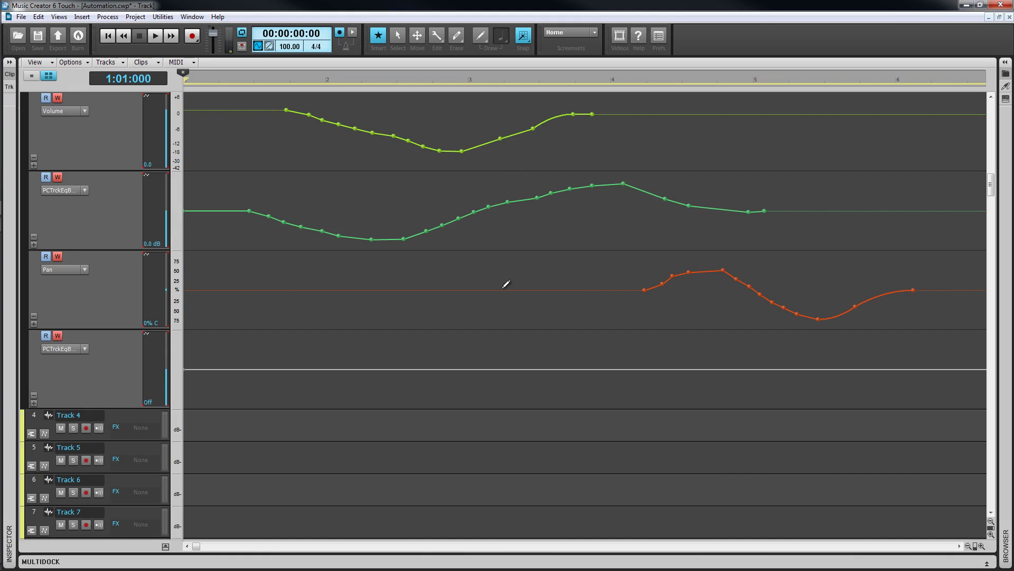
{"action": "mouse_move", "coordinate": [504, 284]}
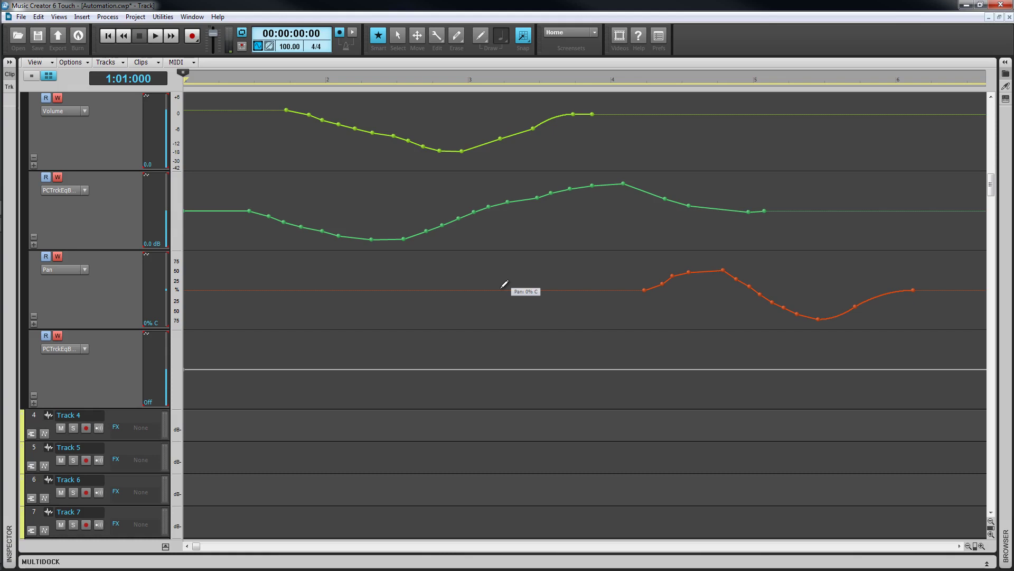
{"action": "left_click", "coordinate": [499, 290]}
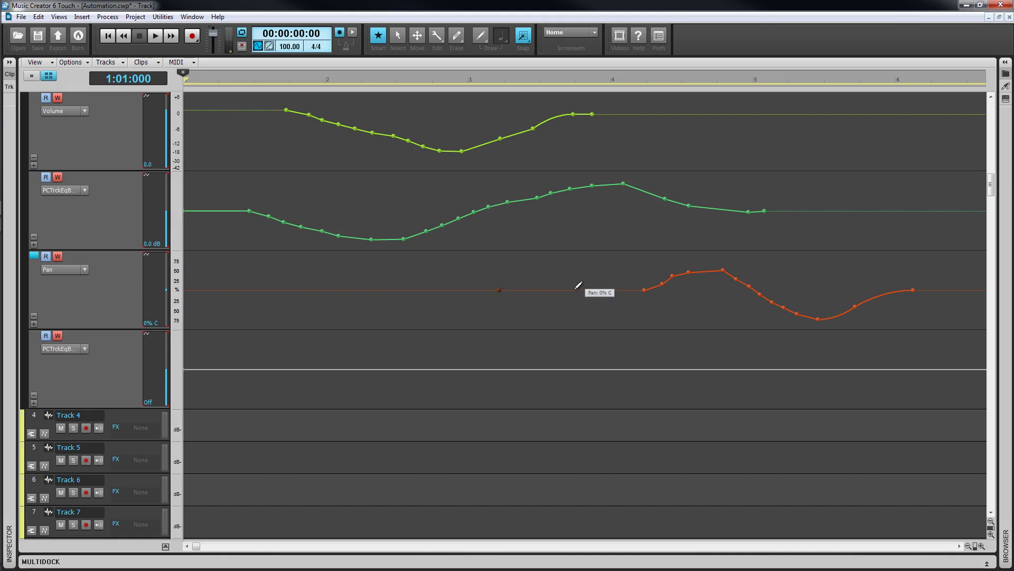
- Add a lower Pan node and draw a freehand wavy curve near bar 1, undoing a straight ramp
{"action": "left_click_drag", "start_coordinate": [578, 290], "coordinate": [575, 317]}
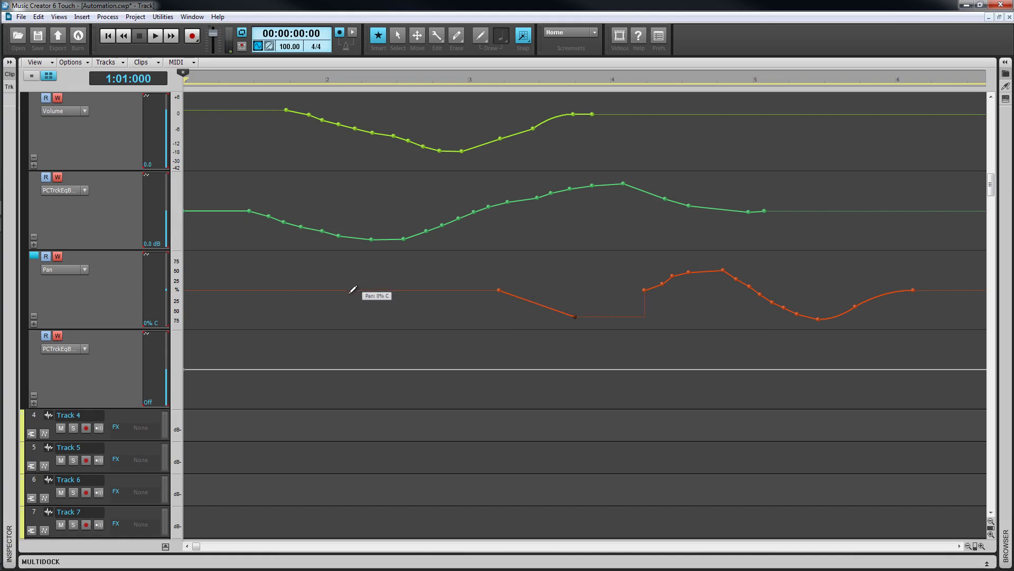
{"action": "mouse_move", "coordinate": [341, 285]}
{"action": "left_mouse_down"}
{"action": "mouse_move", "coordinate": [362, 303]}
{"action": "mouse_move", "coordinate": [401, 276]}
{"action": "mouse_move", "coordinate": [436, 293]}
{"action": "mouse_move", "coordinate": [453, 288]}
{"action": "left_mouse_up"}
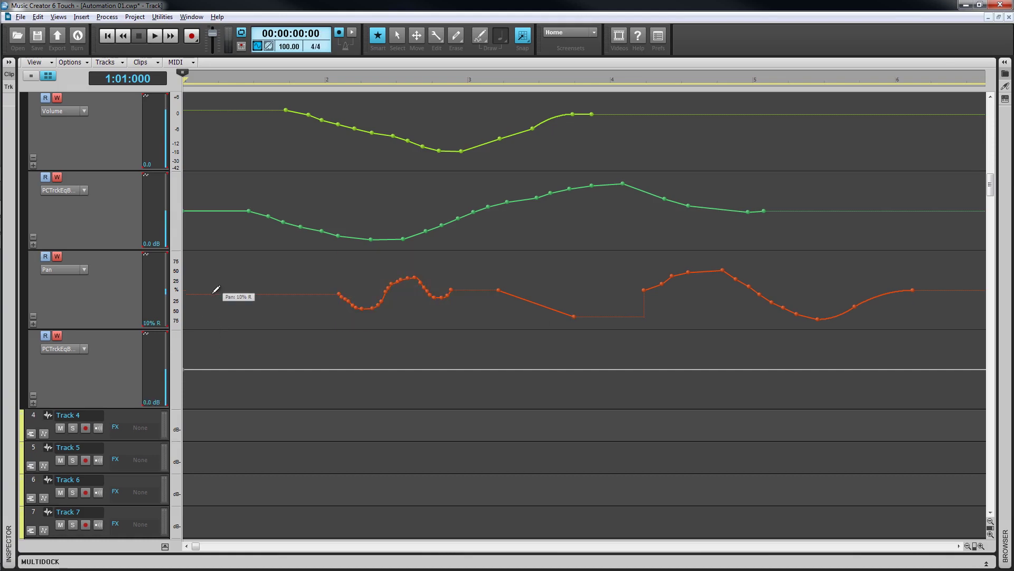
{"action": "mouse_move", "coordinate": [214, 293]}
{"action": "left_mouse_down"}
{"action": "mouse_move", "coordinate": [312, 275]}
{"action": "mouse_move", "coordinate": [318, 261]}
{"action": "left_mouse_up"}
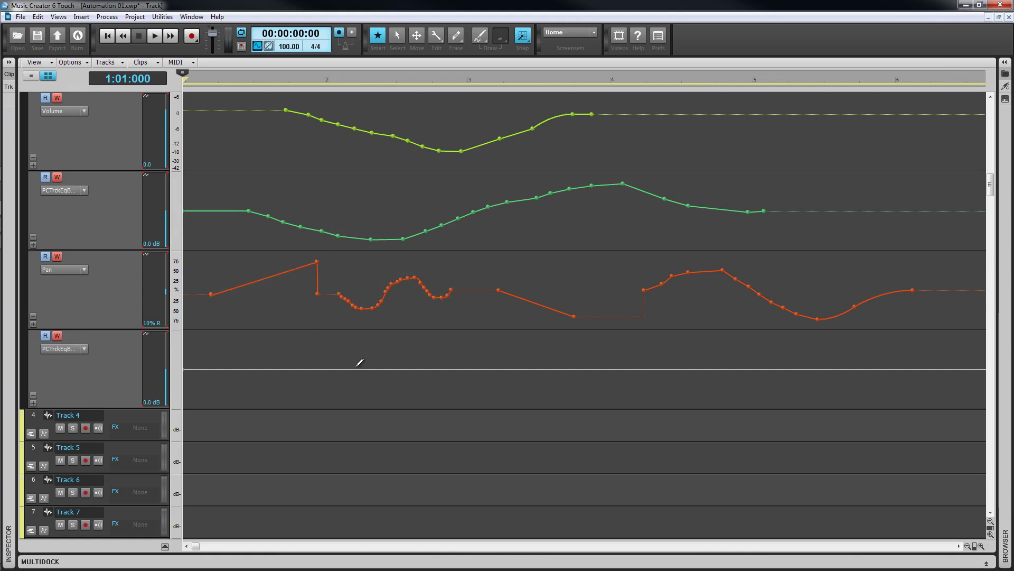
{"action": "key", "text": "ctrl+z"}
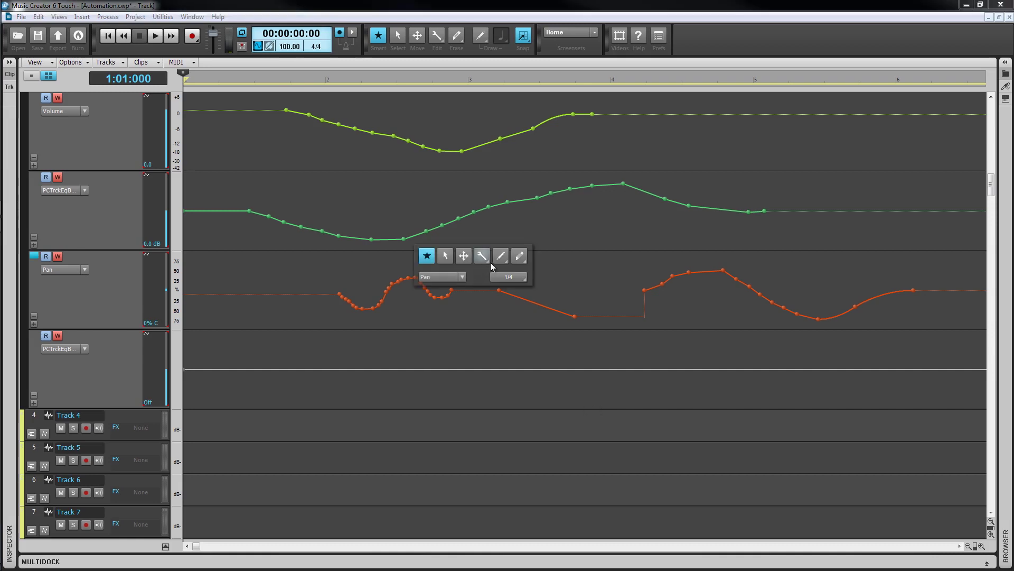
- Choose the Sine draw shape and draw a sine wave into Track 3's Pan envelope
{"action": "left_click", "coordinate": [508, 263]}
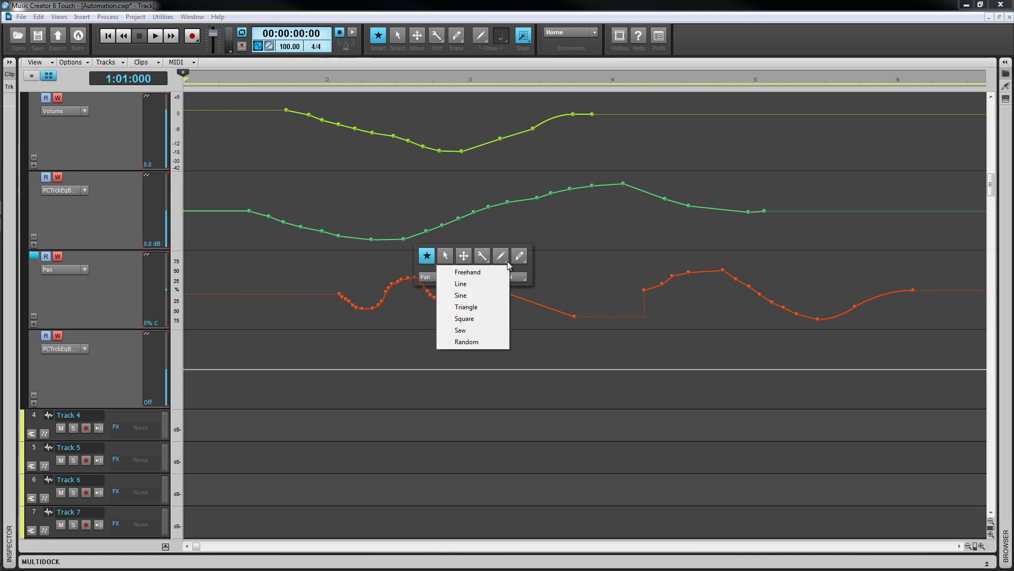
{"action": "left_click", "coordinate": [468, 296]}
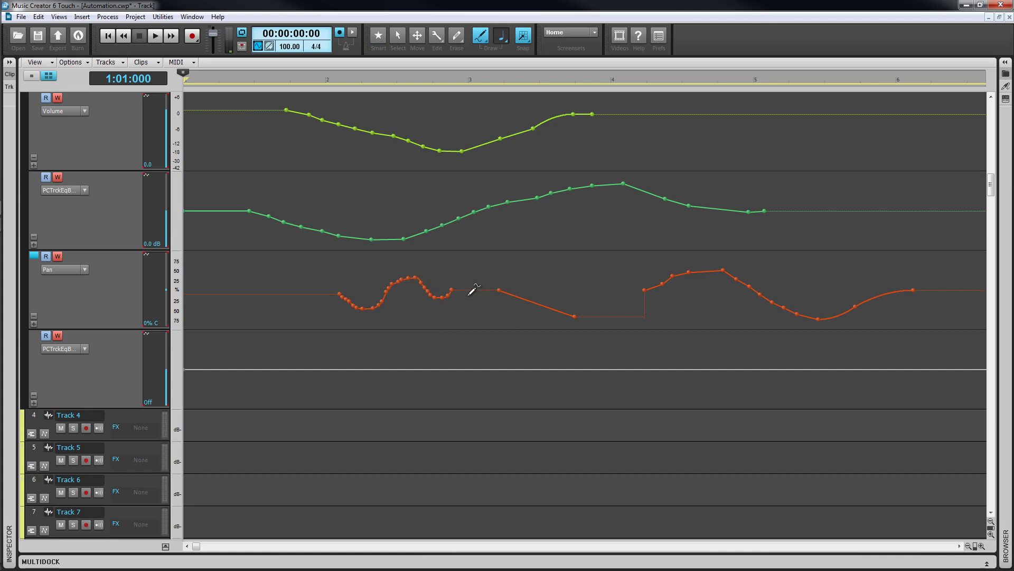
{"action": "left_click_drag", "start_coordinate": [191, 292], "coordinate": [194, 258]}
{"action": "mouse_move", "coordinate": [194, 259]}
{"action": "left_mouse_down"}
{"action": "mouse_move", "coordinate": [239, 259]}
{"action": "mouse_move", "coordinate": [279, 297]}
{"action": "mouse_move", "coordinate": [398, 259]}
{"action": "mouse_move", "coordinate": [432, 259]}
{"action": "mouse_move", "coordinate": [454, 291]}
{"action": "mouse_move", "coordinate": [475, 298]}
{"action": "mouse_move", "coordinate": [497, 273]}
{"action": "mouse_move", "coordinate": [572, 256]}
{"action": "left_mouse_up"}
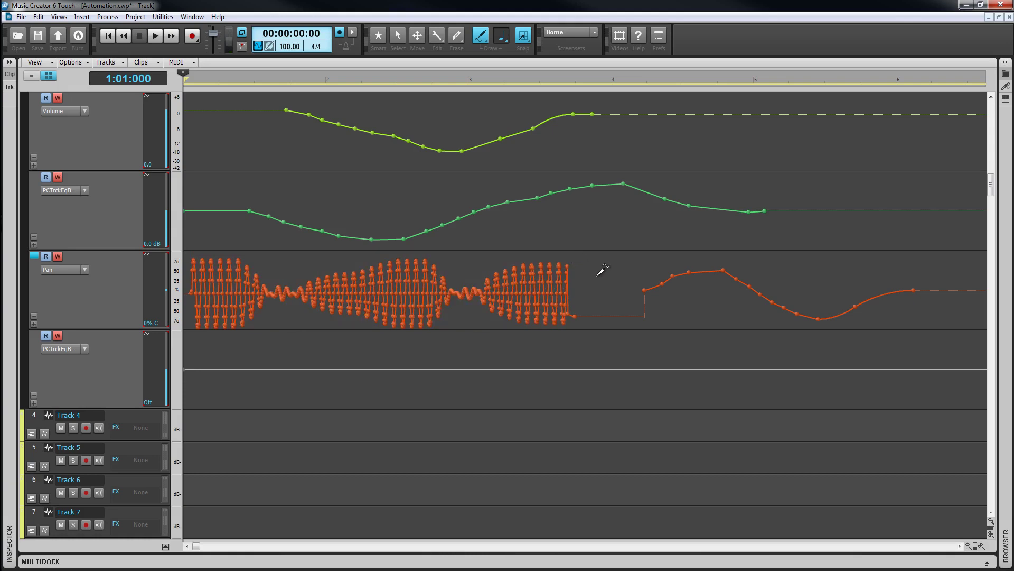
- Redraw the Pan sine wave with full and varying depth from the start to about bar 6
{"action": "mouse_move", "coordinate": [192, 290]}
{"action": "left_mouse_down"}
{"action": "mouse_move", "coordinate": [189, 258]}
{"action": "mouse_move", "coordinate": [369, 256]}
{"action": "mouse_move", "coordinate": [486, 267]}
{"action": "mouse_move", "coordinate": [580, 292]}
{"action": "left_mouse_up"}
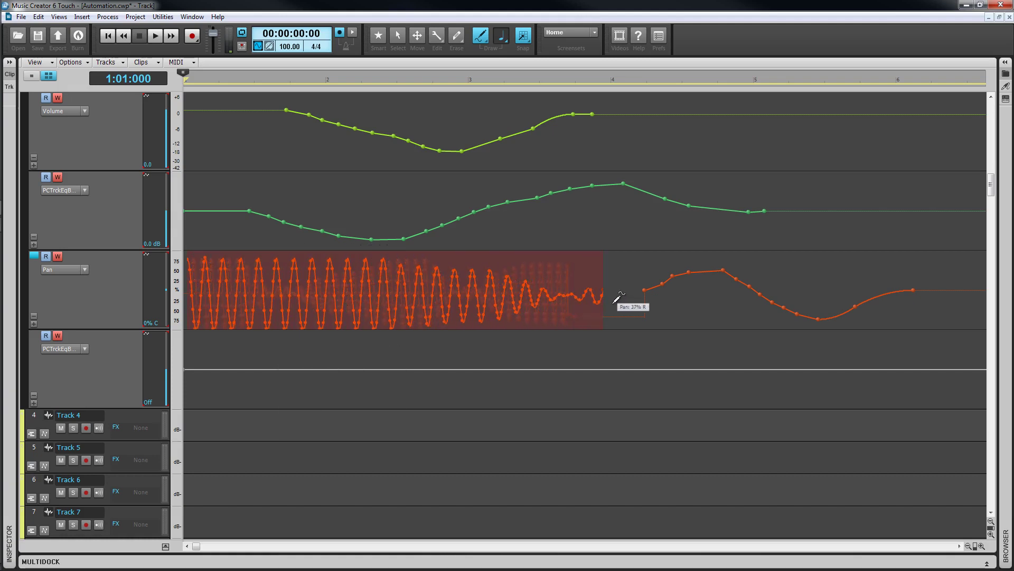
{"action": "mouse_move", "coordinate": [618, 298]}
{"action": "left_mouse_down"}
{"action": "mouse_move", "coordinate": [725, 272]}
{"action": "mouse_move", "coordinate": [788, 277]}
{"action": "mouse_move", "coordinate": [802, 312]}
{"action": "left_mouse_up"}
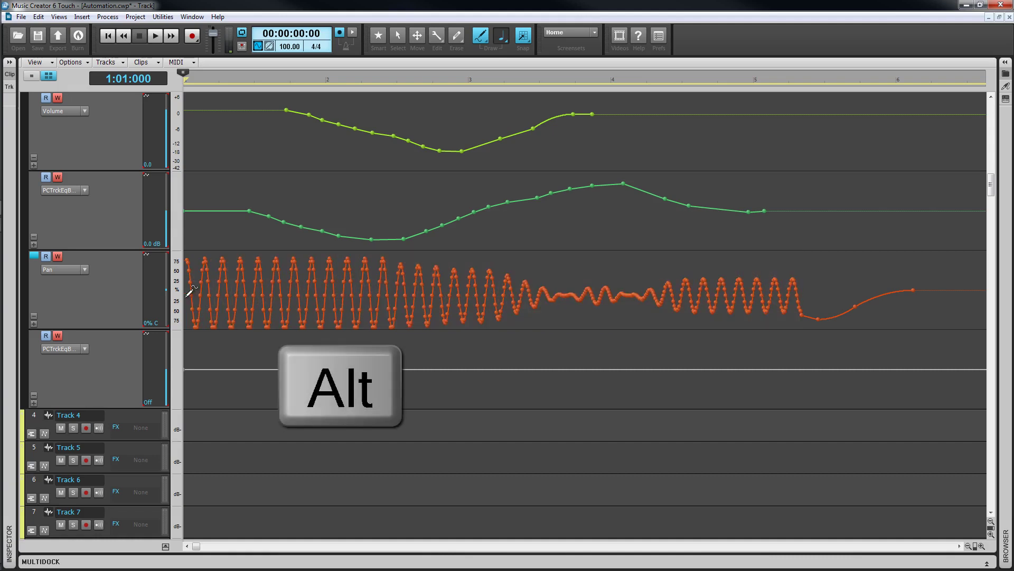
{"action": "mouse_move", "coordinate": [190, 261]}
{"action": "left_mouse_down"}
{"action": "mouse_move", "coordinate": [308, 263]}
{"action": "mouse_move", "coordinate": [350, 296]}
{"action": "mouse_move", "coordinate": [360, 278]}
{"action": "mouse_move", "coordinate": [386, 281]}
{"action": "mouse_move", "coordinate": [410, 311]}
{"action": "mouse_move", "coordinate": [430, 289]}
{"action": "mouse_move", "coordinate": [459, 303]}
{"action": "mouse_move", "coordinate": [515, 286]}
{"action": "mouse_move", "coordinate": [554, 292]}
{"action": "mouse_move", "coordinate": [578, 268]}
{"action": "mouse_move", "coordinate": [626, 273]}
{"action": "mouse_move", "coordinate": [682, 309]}
{"action": "left_mouse_up"}
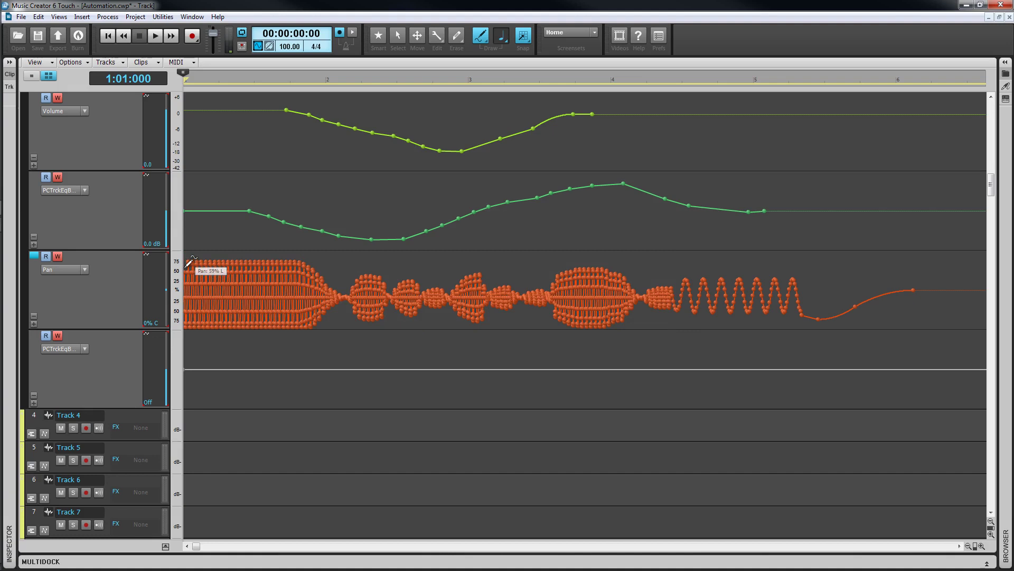
{"action": "mouse_move", "coordinate": [189, 263]}
{"action": "left_mouse_down"}
{"action": "mouse_move", "coordinate": [235, 266]}
{"action": "mouse_move", "coordinate": [294, 319]}
{"action": "mouse_move", "coordinate": [398, 339]}
{"action": "mouse_move", "coordinate": [466, 338]}
{"action": "mouse_move", "coordinate": [585, 221]}
{"action": "mouse_move", "coordinate": [624, 199]}
{"action": "mouse_move", "coordinate": [672, 246]}
{"action": "mouse_move", "coordinate": [692, 295]}
{"action": "mouse_move", "coordinate": [722, 304]}
{"action": "mouse_move", "coordinate": [750, 280]}
{"action": "mouse_move", "coordinate": [792, 300]}
{"action": "mouse_move", "coordinate": [901, 309]}
{"action": "left_mouse_up"}
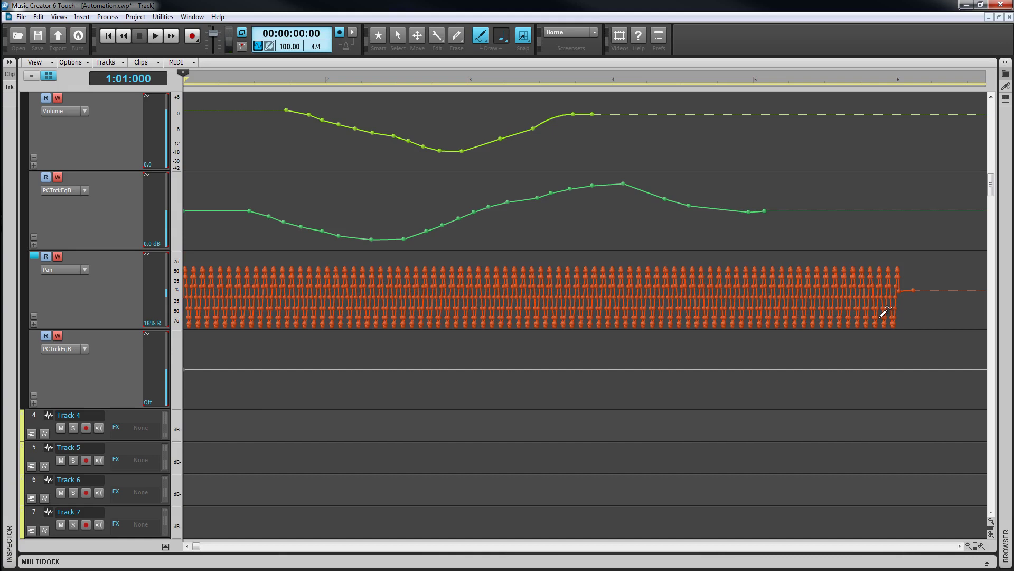
- Pick the Triangle draw shape and draw a triangle wave across the Pan envelope
{"action": "key", "text": "t"}
{"action": "left_click", "coordinate": [457, 292]}
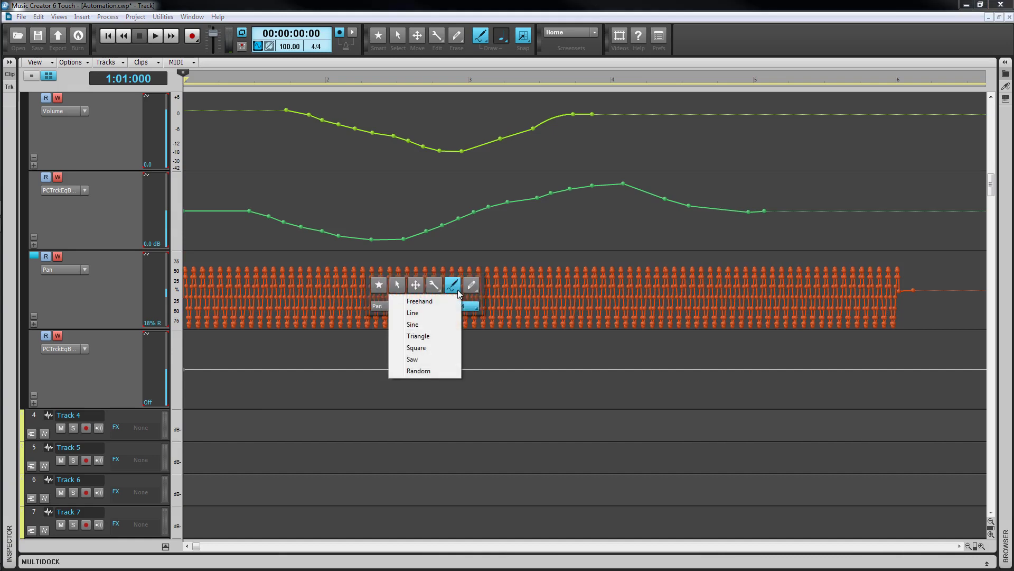
{"action": "left_click", "coordinate": [423, 324]}
{"action": "mouse_move", "coordinate": [189, 293]}
{"action": "left_mouse_down"}
{"action": "mouse_move", "coordinate": [193, 275]}
{"action": "mouse_move", "coordinate": [224, 269]}
{"action": "mouse_move", "coordinate": [405, 267]}
{"action": "mouse_move", "coordinate": [457, 271]}
{"action": "mouse_move", "coordinate": [494, 294]}
{"action": "mouse_move", "coordinate": [720, 267]}
{"action": "mouse_move", "coordinate": [782, 288]}
{"action": "left_mouse_up"}
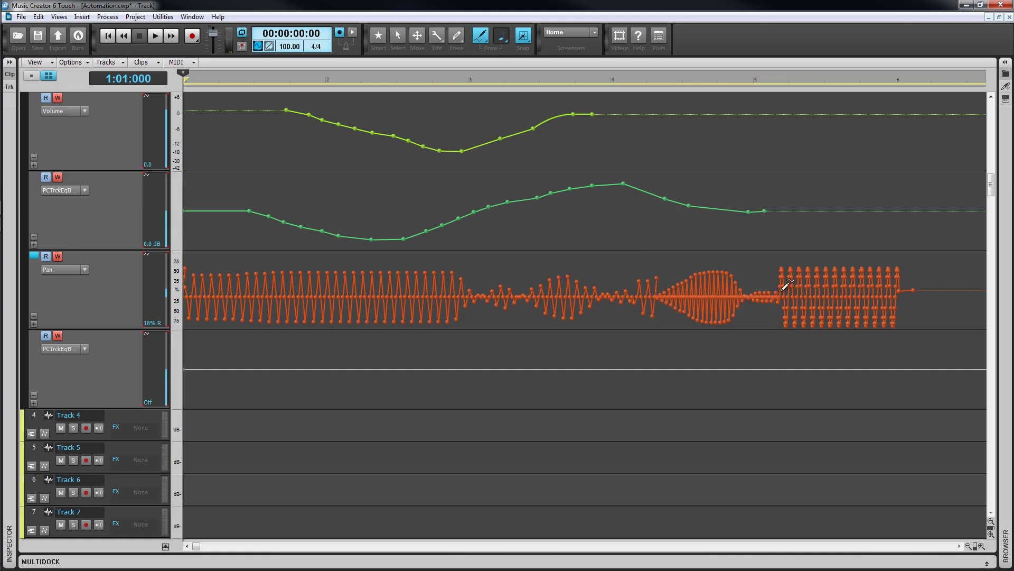
- Pick the Random shape and draw stepped random Pan values from the start to about bar 4
{"action": "key", "text": "t"}
{"action": "left_click", "coordinate": [584, 359]}
{"action": "mouse_move", "coordinate": [203, 263]}
{"action": "left_mouse_down"}
{"action": "mouse_move", "coordinate": [448, 259]}
{"action": "mouse_move", "coordinate": [505, 292]}
{"action": "mouse_move", "coordinate": [554, 270]}
{"action": "mouse_move", "coordinate": [638, 305]}
{"action": "left_mouse_up"}
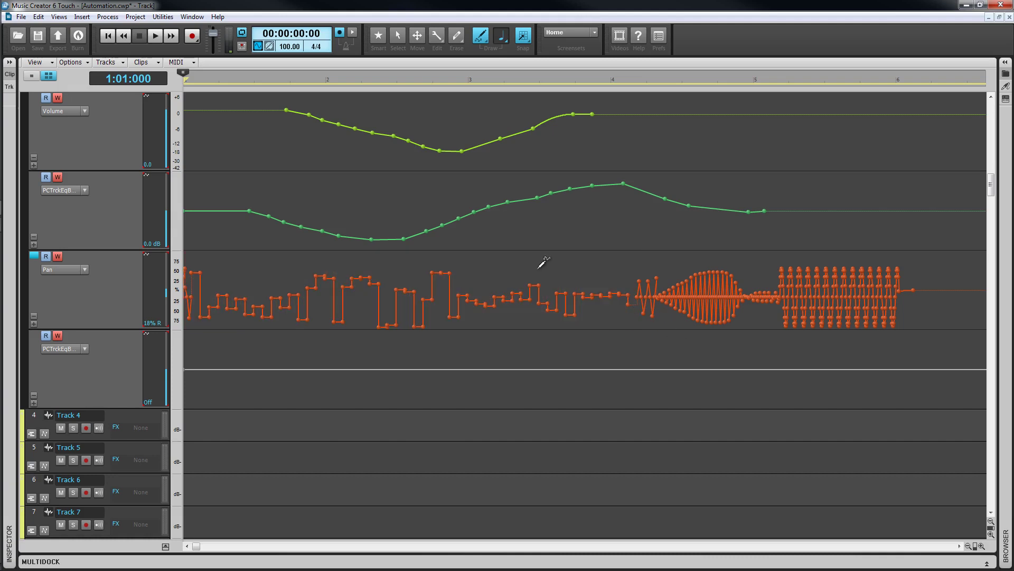
{"action": "key", "text": "t"}
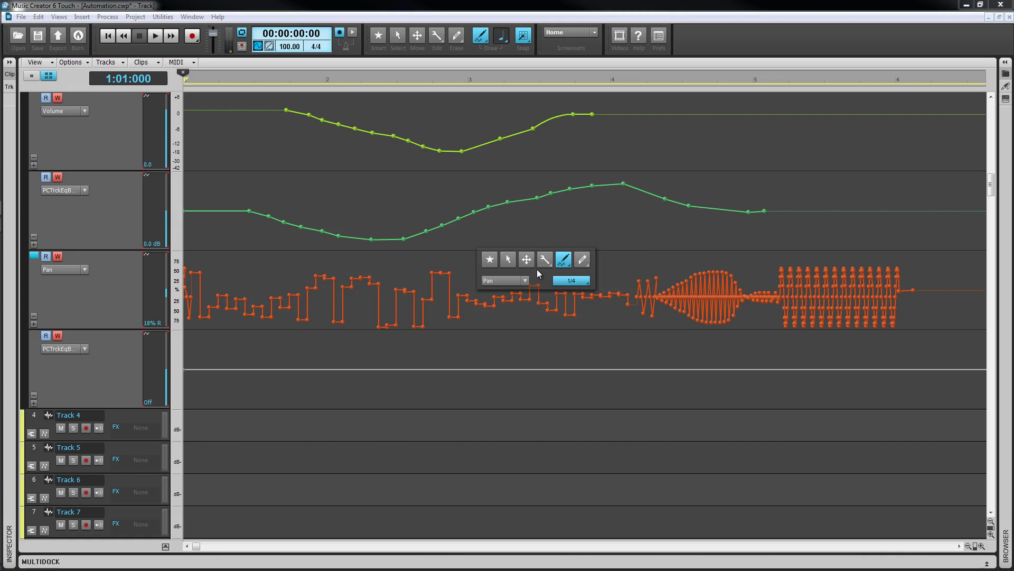
- With the Smart tool, add an EQ dip and later end node, and lower volume after its peak
{"action": "left_click", "coordinate": [494, 260]}
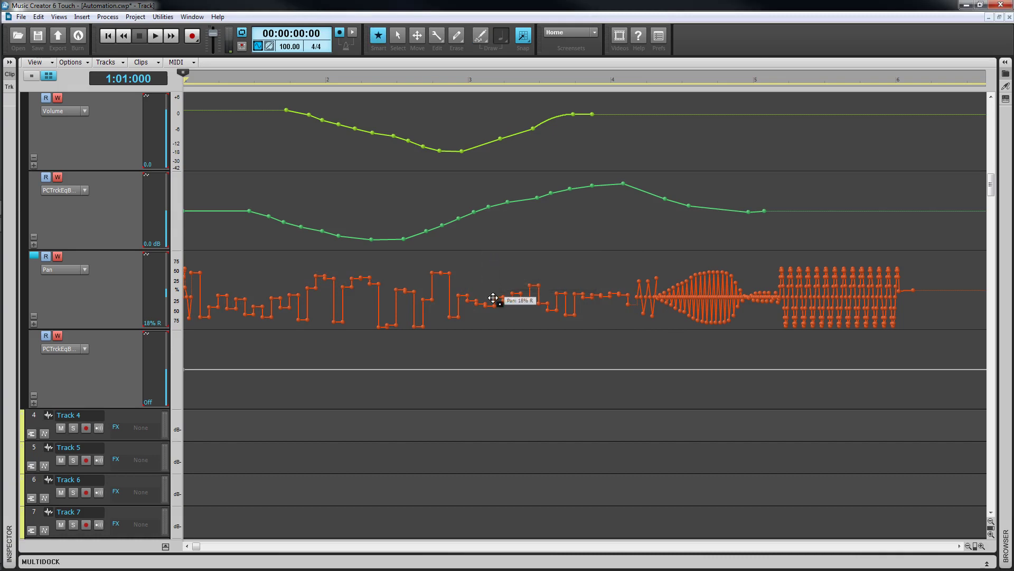
{"action": "mouse_move", "coordinate": [489, 208]}
{"action": "left_mouse_down"}
{"action": "mouse_move", "coordinate": [491, 242]}
{"action": "mouse_move", "coordinate": [486, 221]}
{"action": "mouse_move", "coordinate": [536, 228]}
{"action": "mouse_move", "coordinate": [484, 228]}
{"action": "mouse_move", "coordinate": [475, 222]}
{"action": "mouse_move", "coordinate": [480, 195]}
{"action": "mouse_move", "coordinate": [494, 216]}
{"action": "left_mouse_up"}
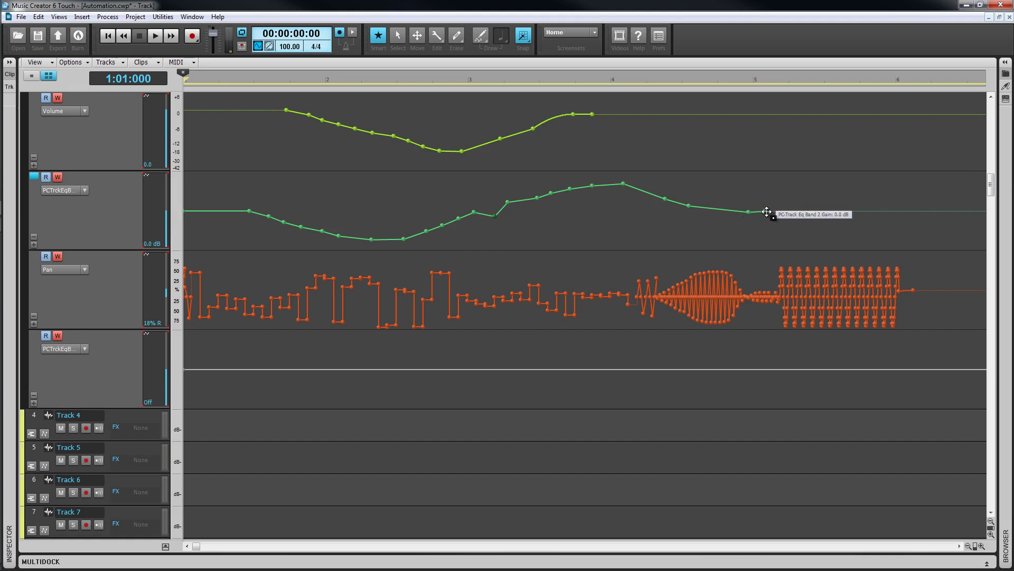
{"action": "left_click_drag", "start_coordinate": [766, 211], "coordinate": [843, 208]}
{"action": "mouse_move", "coordinate": [655, 114]}
{"action": "left_mouse_down"}
{"action": "mouse_move", "coordinate": [654, 138]}
{"action": "mouse_move", "coordinate": [653, 114]}
{"action": "mouse_move", "coordinate": [623, 140]}
{"action": "left_mouse_up"}
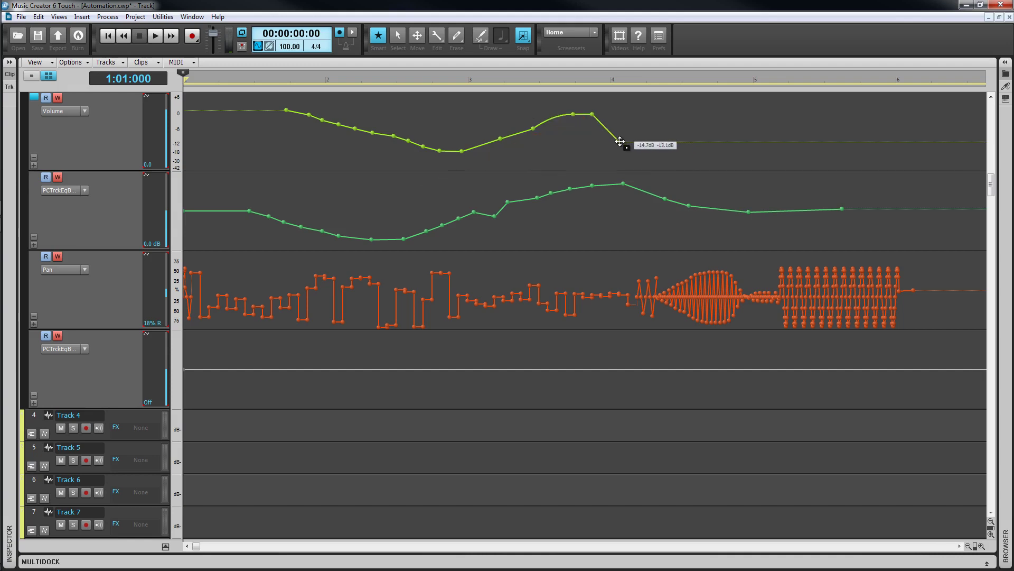
- Set the now time to bar 3 beat 4, adjust Pan nodes, and lower an EQ segment
{"action": "left_click", "coordinate": [575, 288]}
{"action": "left_click_drag", "start_coordinate": [561, 278], "coordinate": [565, 303]}
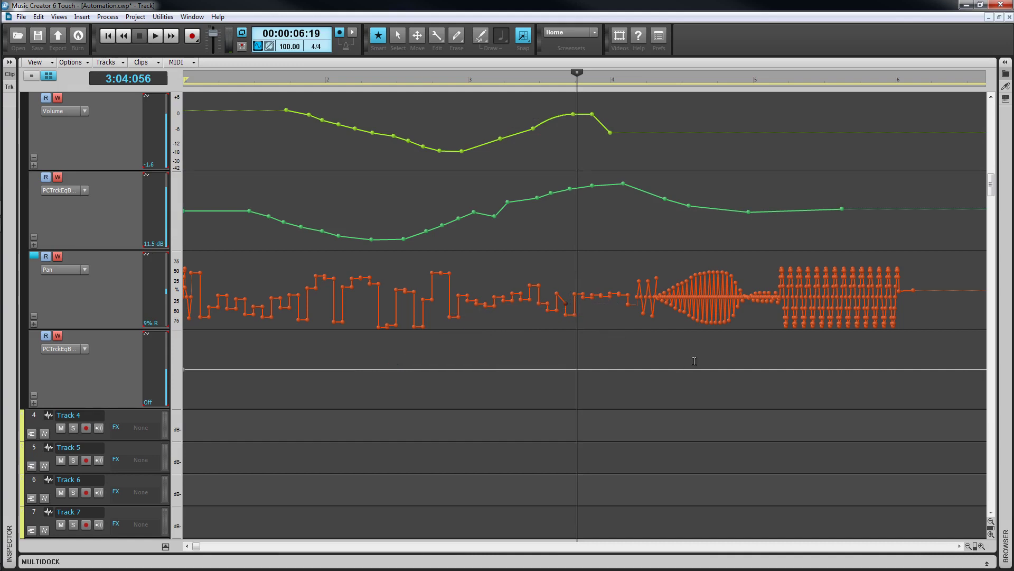
{"action": "mouse_move", "coordinate": [643, 191]}
{"action": "left_mouse_down"}
{"action": "mouse_move", "coordinate": [637, 226]}
{"action": "mouse_move", "coordinate": [634, 184]}
{"action": "left_mouse_up"}
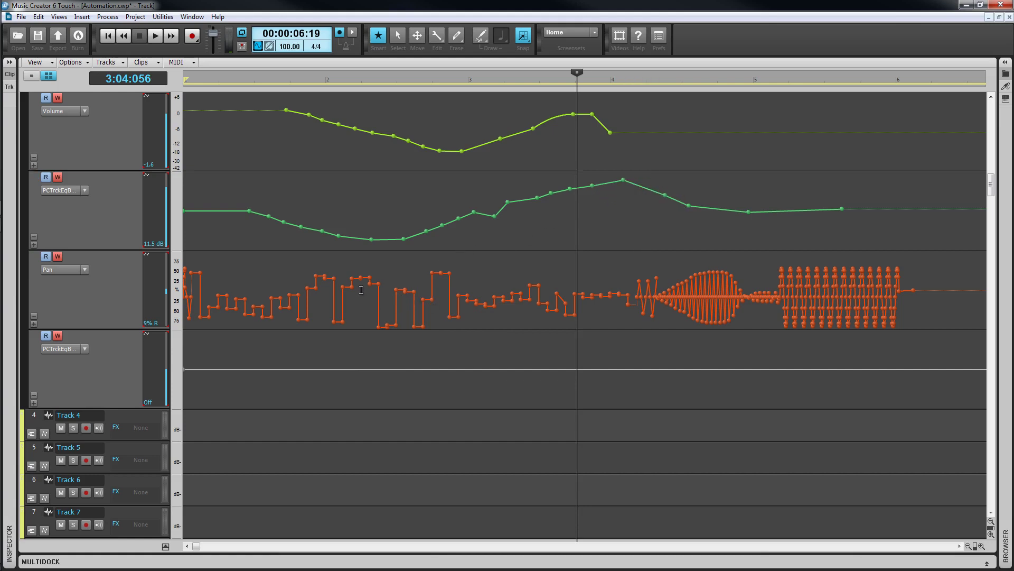
{"action": "mouse_move", "coordinate": [335, 320]}
{"action": "left_mouse_down"}
{"action": "mouse_move", "coordinate": [335, 299]}
{"action": "mouse_move", "coordinate": [339, 318]}
{"action": "left_mouse_up"}
- Lasso-select EQ nodes to raise the whole EQ envelope, then offset the Pan envelope rightward
{"action": "mouse_move", "coordinate": [386, 240]}
{"action": "left_mouse_down"}
{"action": "mouse_move", "coordinate": [385, 193]}
{"action": "mouse_move", "coordinate": [394, 234]}
{"action": "left_mouse_up"}
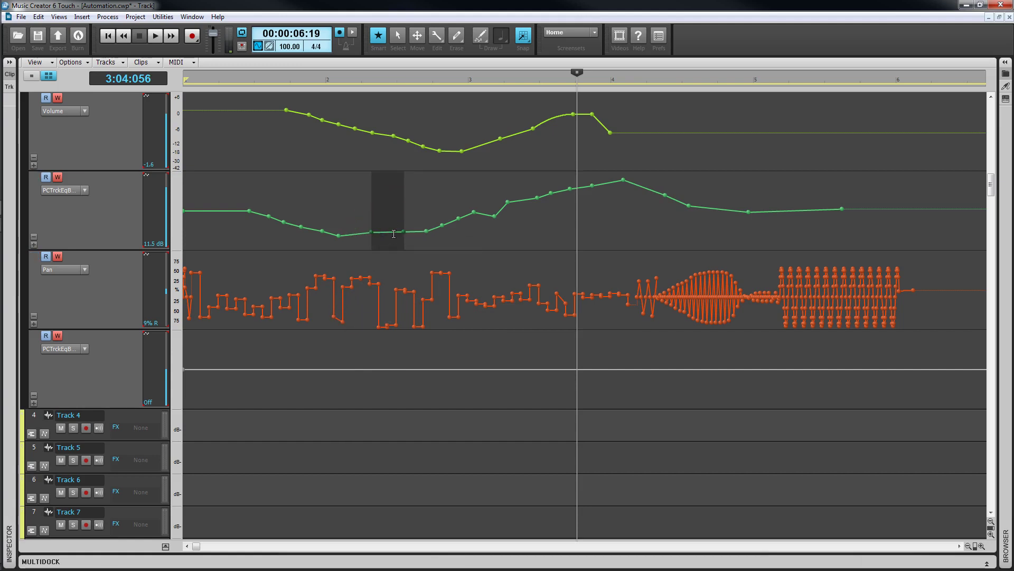
{"action": "left_click_drag", "start_coordinate": [448, 187], "coordinate": [567, 244]}
{"action": "mouse_move", "coordinate": [510, 178]}
{"action": "left_mouse_down"}
{"action": "mouse_move", "coordinate": [512, 190]}
{"action": "mouse_move", "coordinate": [513, 167]}
{"action": "mouse_move", "coordinate": [516, 190]}
{"action": "mouse_move", "coordinate": [516, 167]}
{"action": "left_mouse_up"}
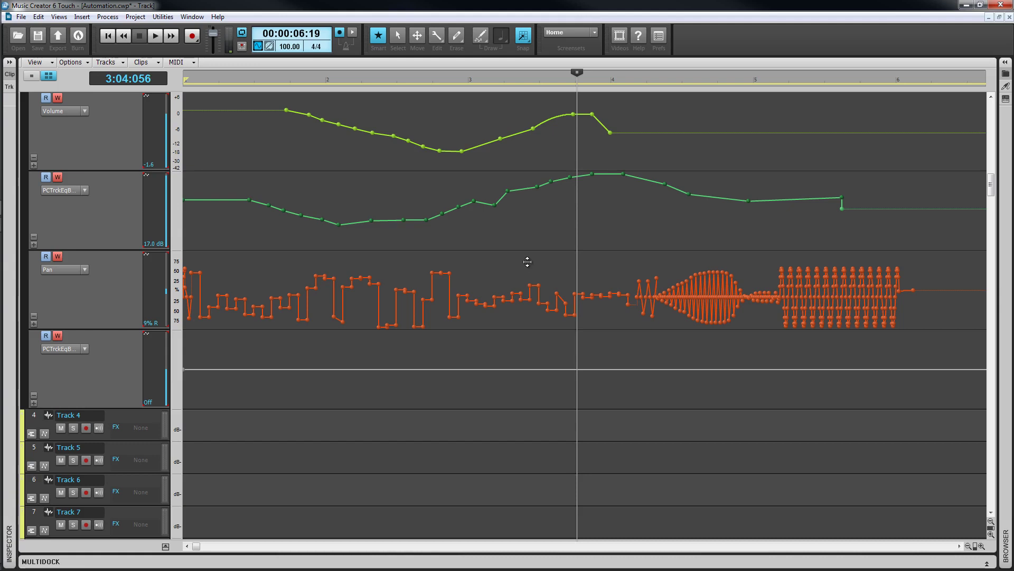
{"action": "mouse_move", "coordinate": [527, 259]}
{"action": "left_mouse_down"}
{"action": "mouse_move", "coordinate": [532, 267]}
{"action": "mouse_move", "coordinate": [532, 237]}
{"action": "mouse_move", "coordinate": [541, 330]}
{"action": "mouse_move", "coordinate": [534, 182]}
{"action": "mouse_move", "coordinate": [541, 271]}
{"action": "mouse_move", "coordinate": [538, 251]}
{"action": "mouse_move", "coordinate": [546, 259]}
{"action": "left_mouse_up"}
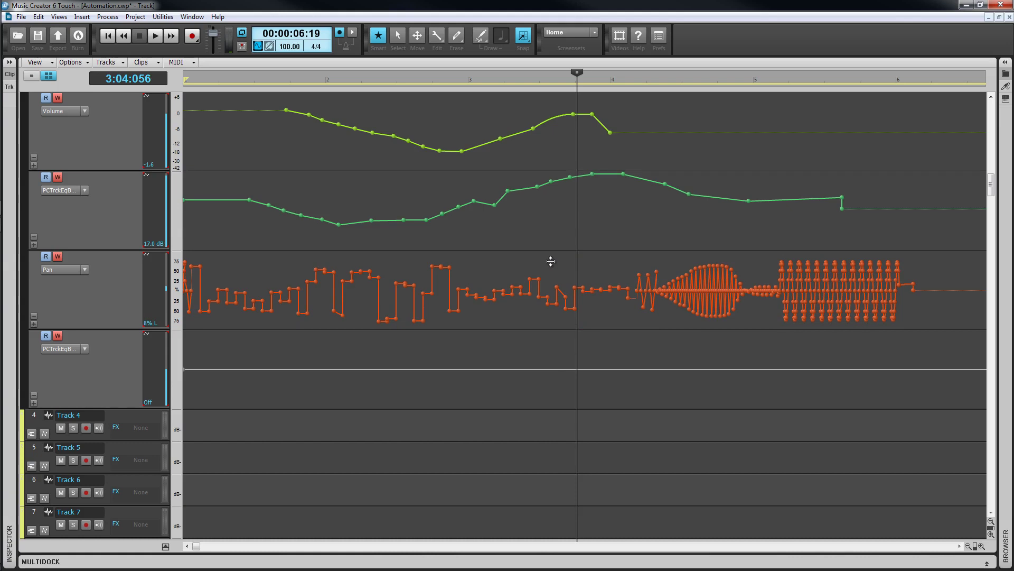
{"action": "left_click", "coordinate": [566, 153]}
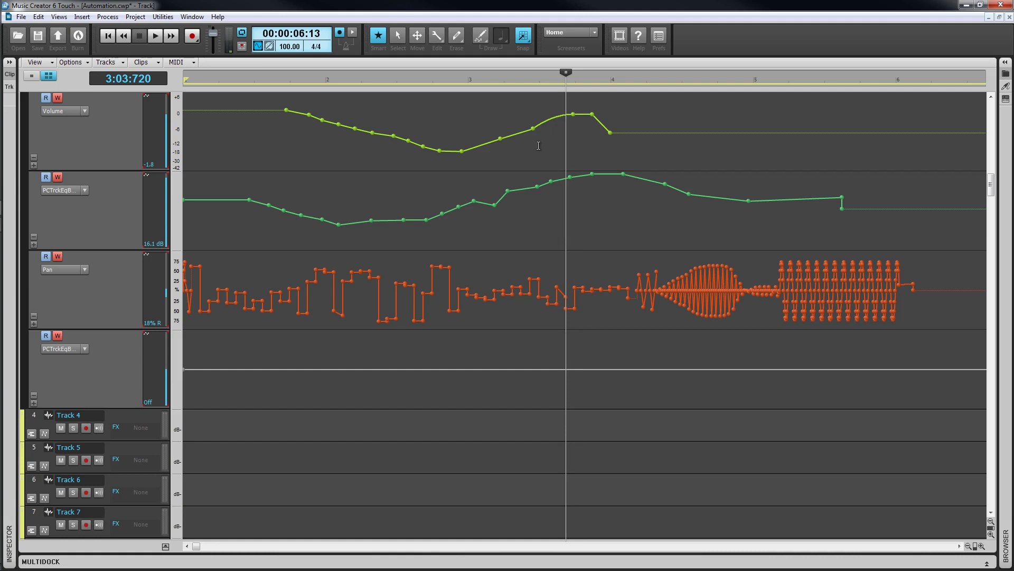
- Select the bar 4 range, move it to the second EQ lane, drop that section, and raise a volume node
{"action": "left_click_drag", "start_coordinate": [539, 153], "coordinate": [608, 117]}
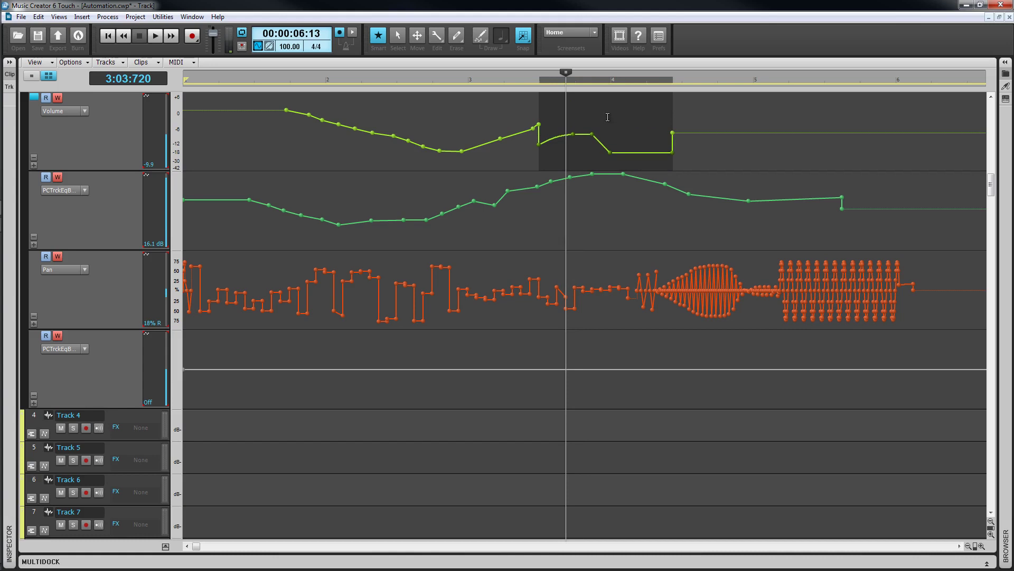
{"action": "left_click_drag", "start_coordinate": [611, 385], "coordinate": [662, 378]}
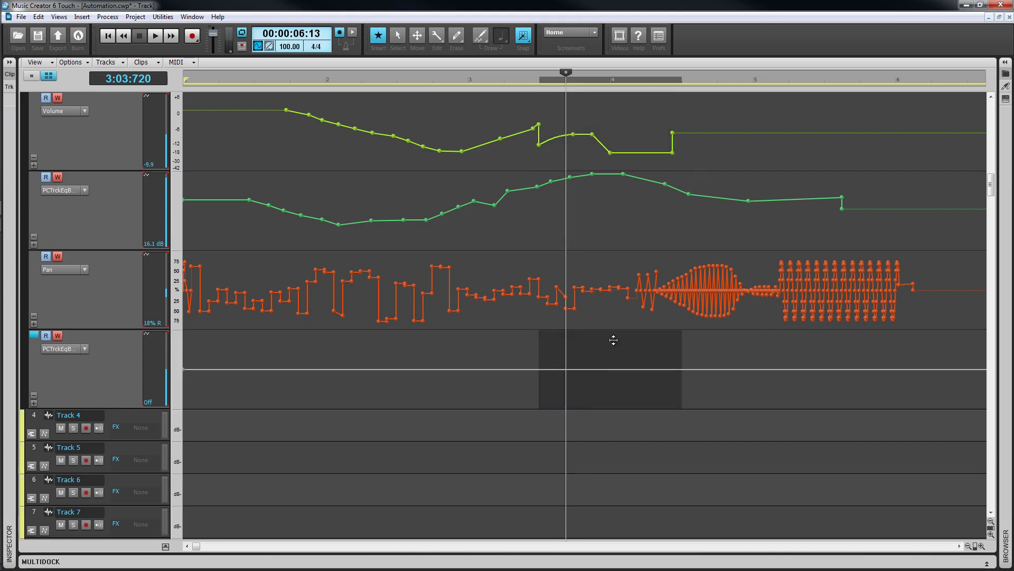
{"action": "left_click_drag", "start_coordinate": [613, 339], "coordinate": [611, 368]}
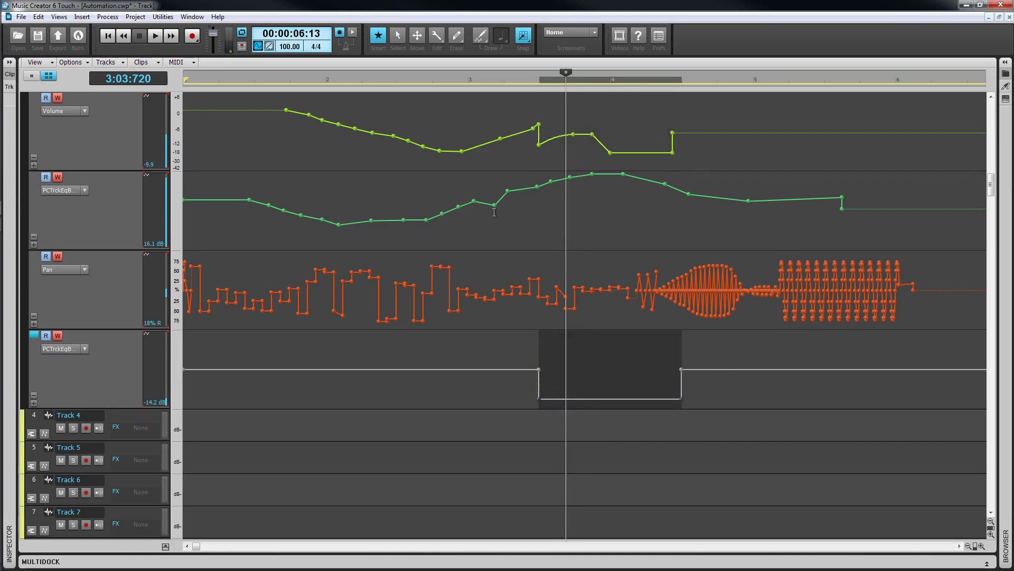
{"action": "left_click_drag", "start_coordinate": [495, 208], "coordinate": [537, 210]}
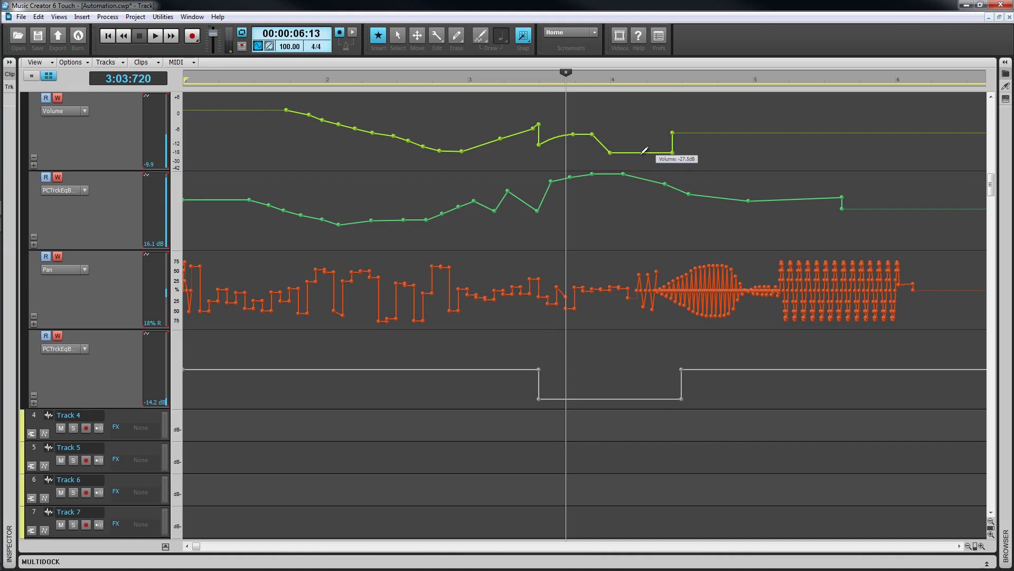
{"action": "left_click_drag", "start_coordinate": [610, 152], "coordinate": [610, 110]}
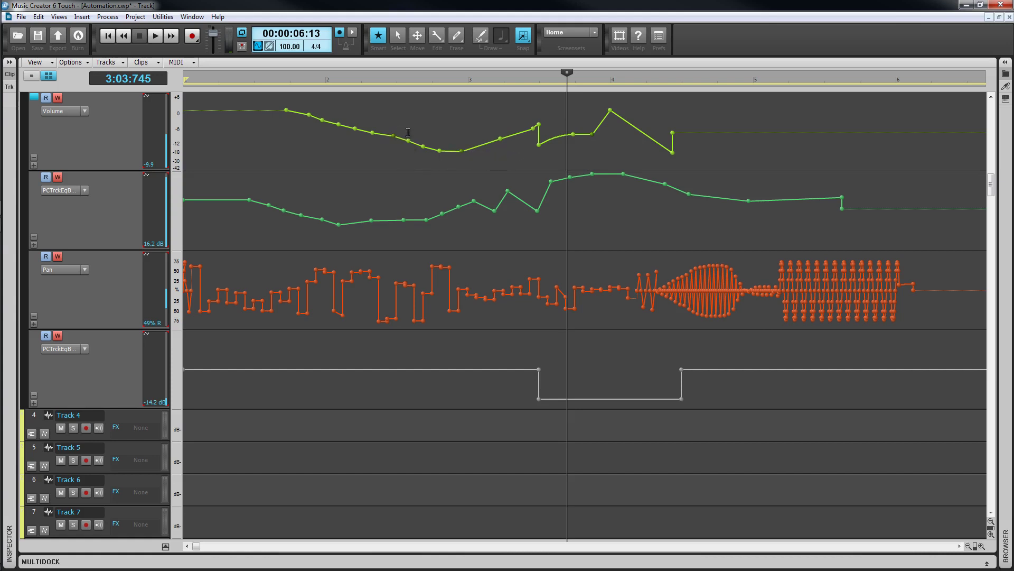
- Select a time range across all envelope lanes and raise the volume and EQ envelopes there
{"action": "left_click_drag", "start_coordinate": [742, 420], "coordinate": [928, 242]}
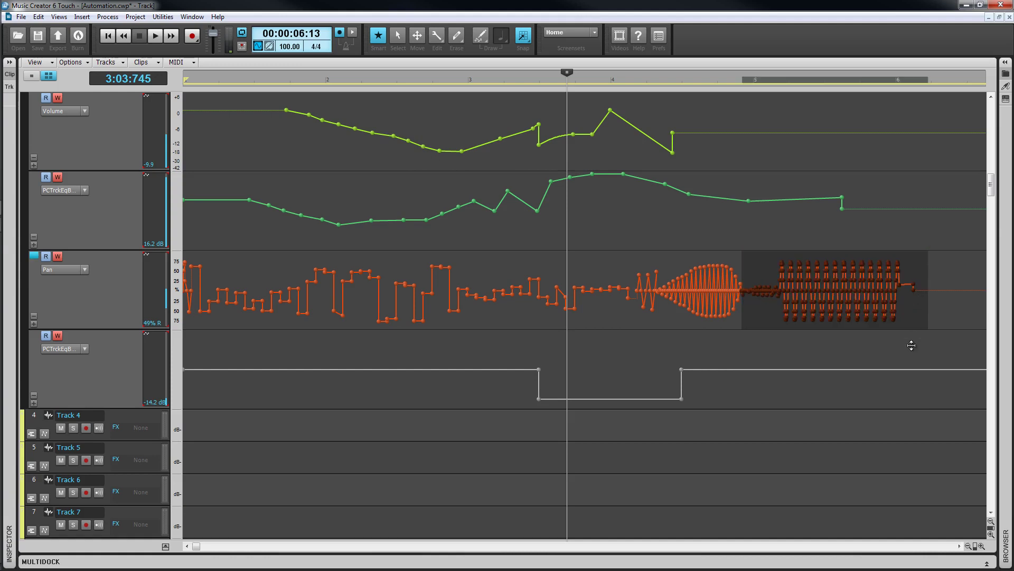
{"action": "left_click_drag", "start_coordinate": [638, 224], "coordinate": [861, 229]}
{"action": "left_click_drag", "start_coordinate": [495, 317], "coordinate": [852, 321]}
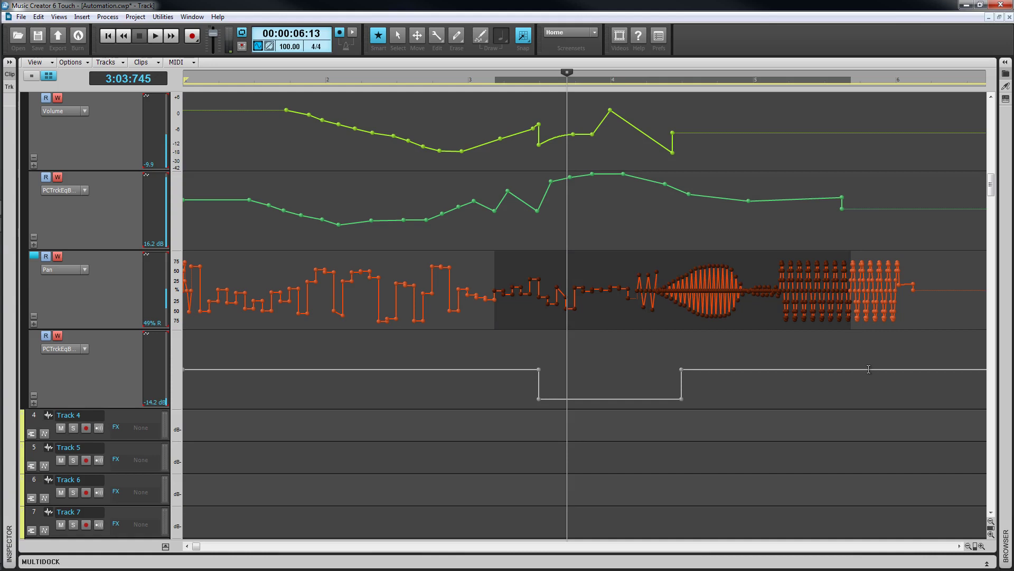
{"action": "left_click_drag", "start_coordinate": [861, 435], "coordinate": [412, 244]}
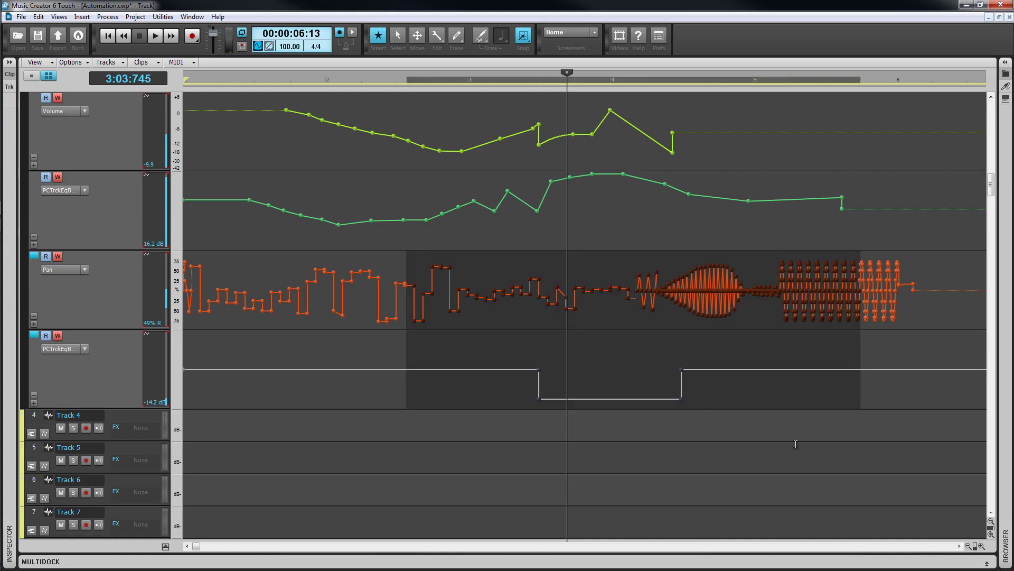
{"action": "left_click_drag", "start_coordinate": [362, 427], "coordinate": [565, 335]}
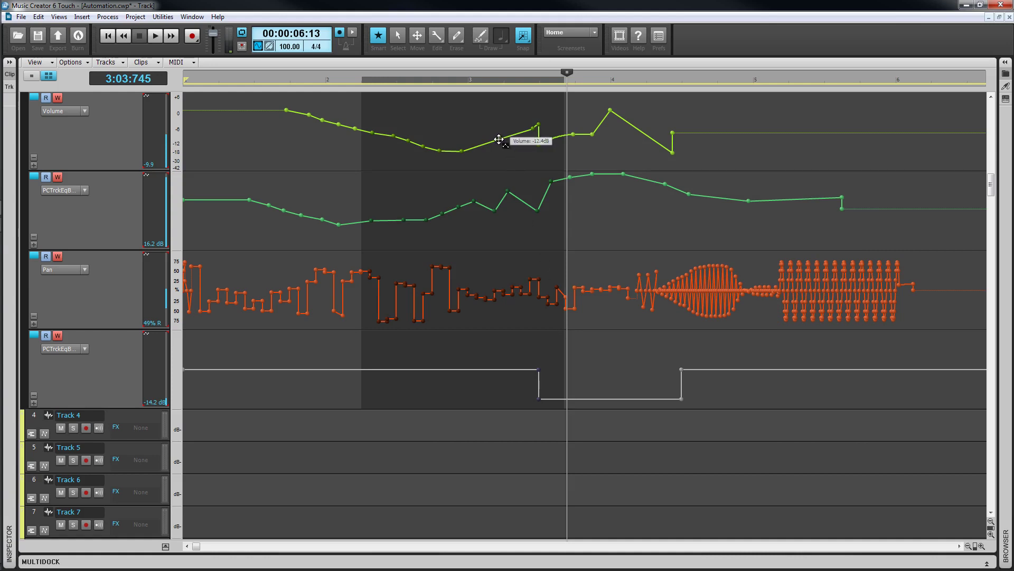
{"action": "mouse_move", "coordinate": [498, 139]}
{"action": "left_mouse_down"}
{"action": "mouse_move", "coordinate": [520, 128]}
{"action": "mouse_move", "coordinate": [488, 125]}
{"action": "mouse_move", "coordinate": [505, 127]}
{"action": "left_mouse_up"}
- Delete EQ nodes in a short range, set the segment to Jump, and pull its node lower
{"action": "left_click_drag", "start_coordinate": [450, 227], "coordinate": [533, 225]}
{"action": "key", "text": "Delete"}
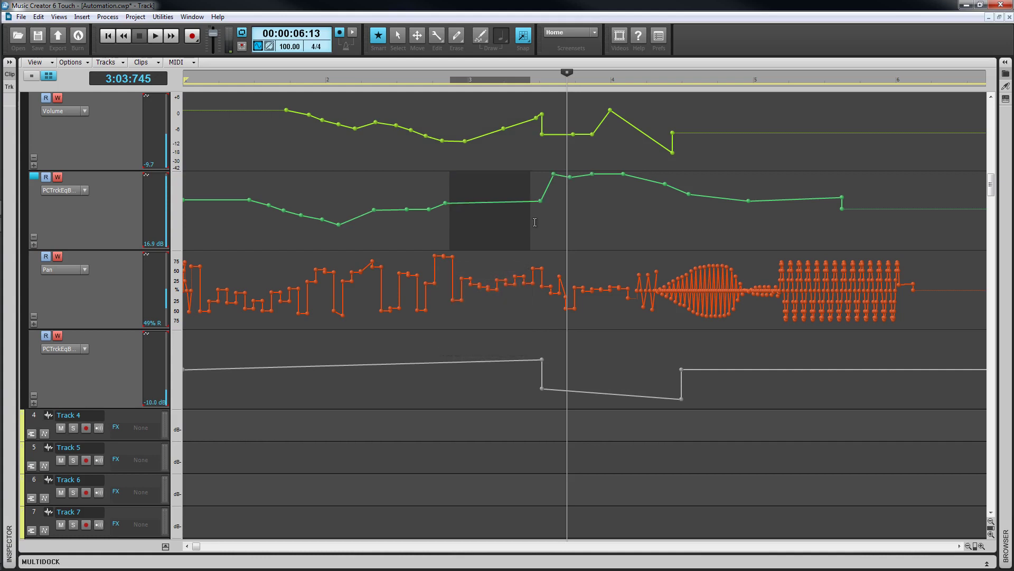
{"action": "right_click", "coordinate": [504, 199]}
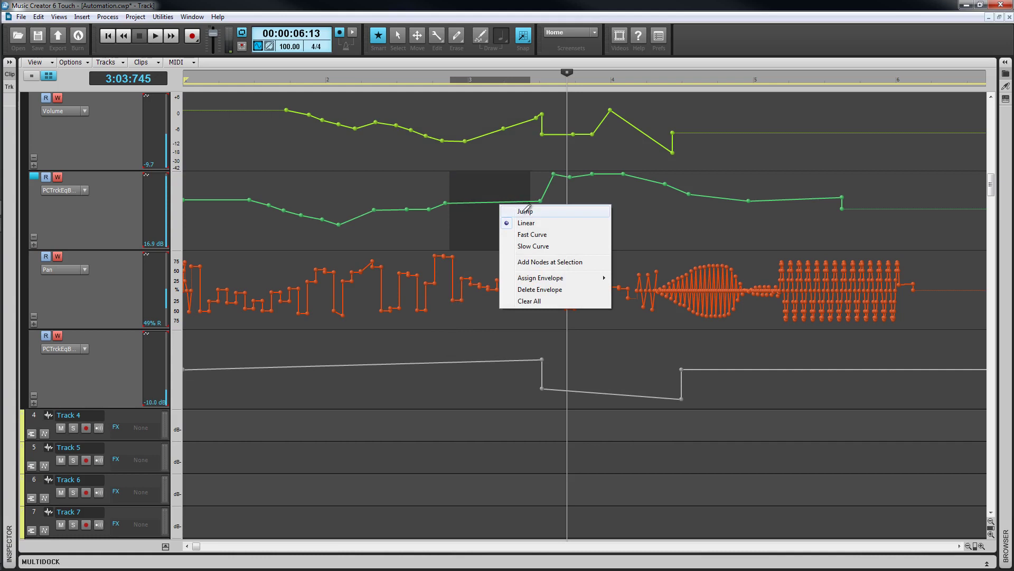
{"action": "left_click", "coordinate": [526, 210]}
{"action": "left_click_drag", "start_coordinate": [449, 207], "coordinate": [449, 239]}
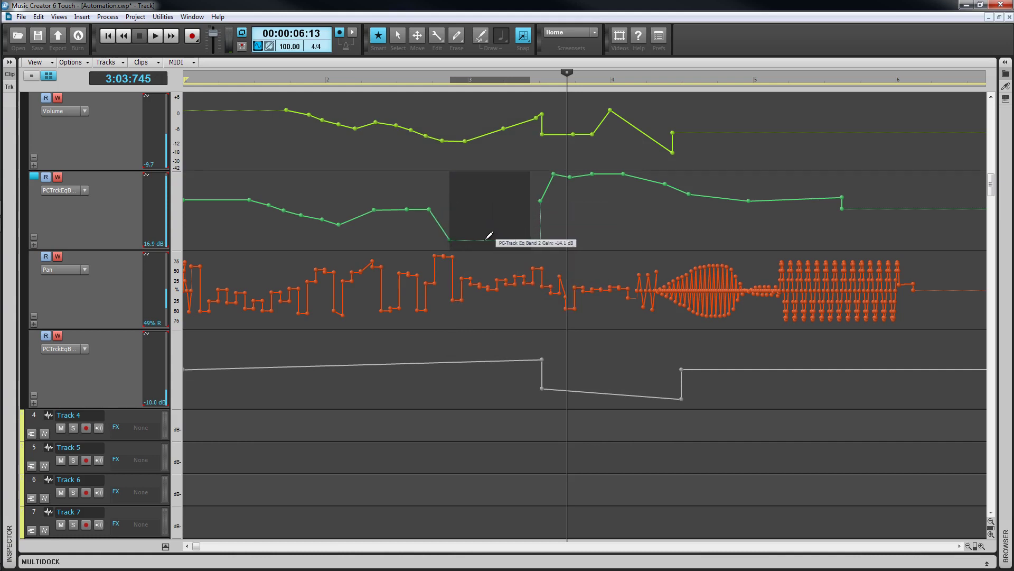
- Change the EQ segment to Fast Curve, then Slow Curve, so it dips to -14.1 dB and curves up
{"action": "right_click", "coordinate": [484, 239]}
{"action": "left_click", "coordinate": [518, 270]}
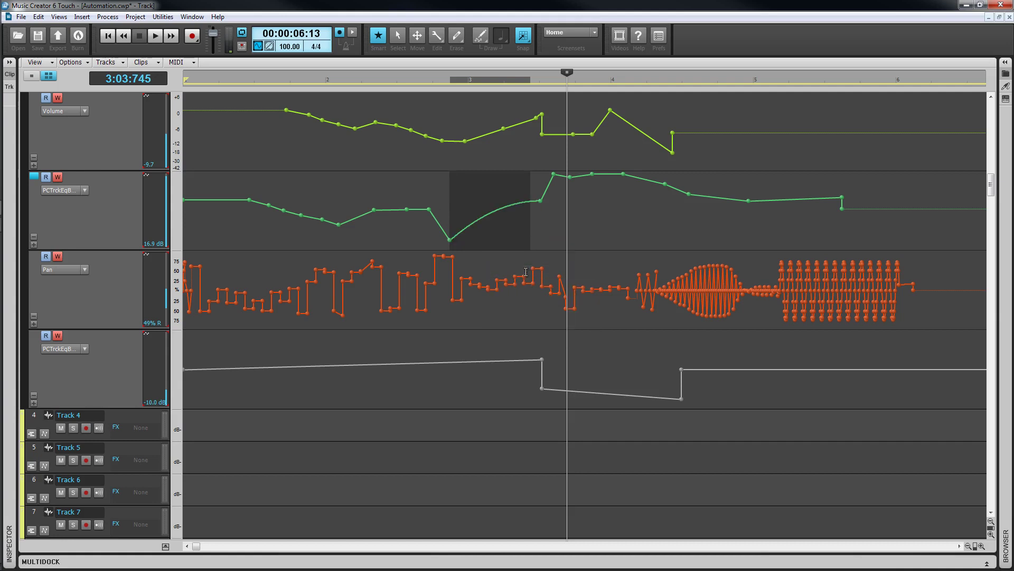
{"action": "right_click", "coordinate": [511, 202]}
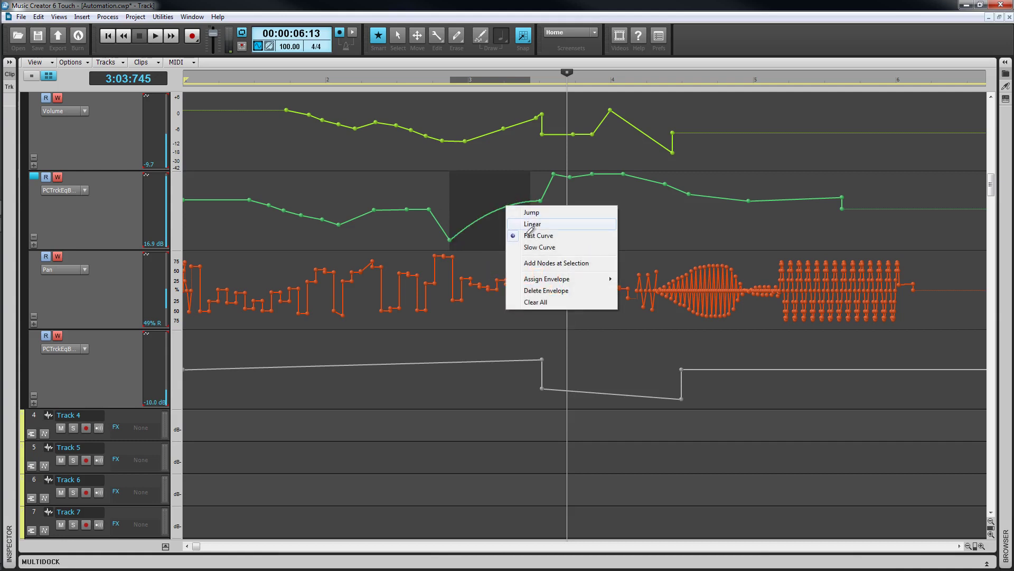
{"action": "left_click", "coordinate": [534, 247]}
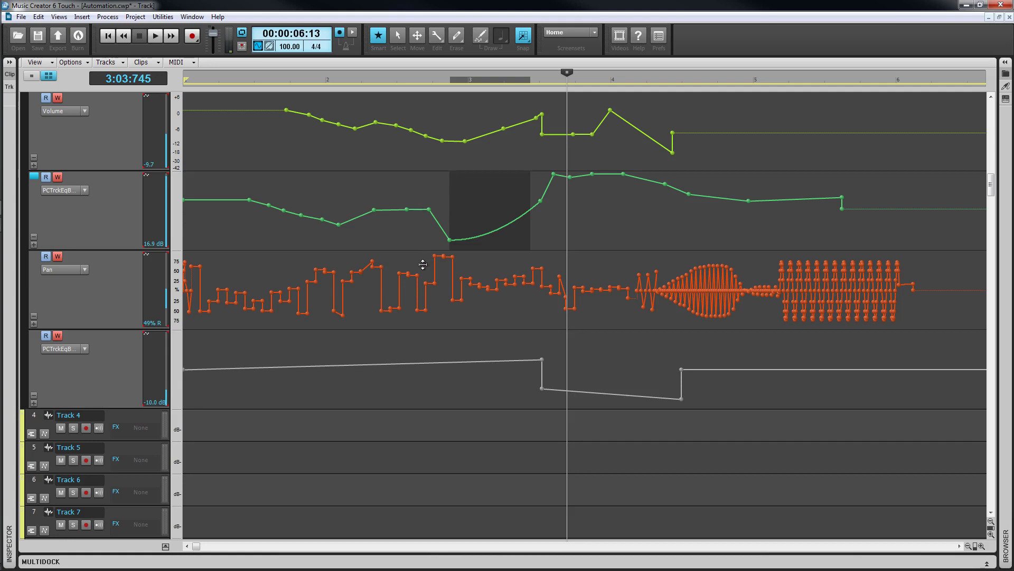
{"action": "right_click", "coordinate": [408, 275]}
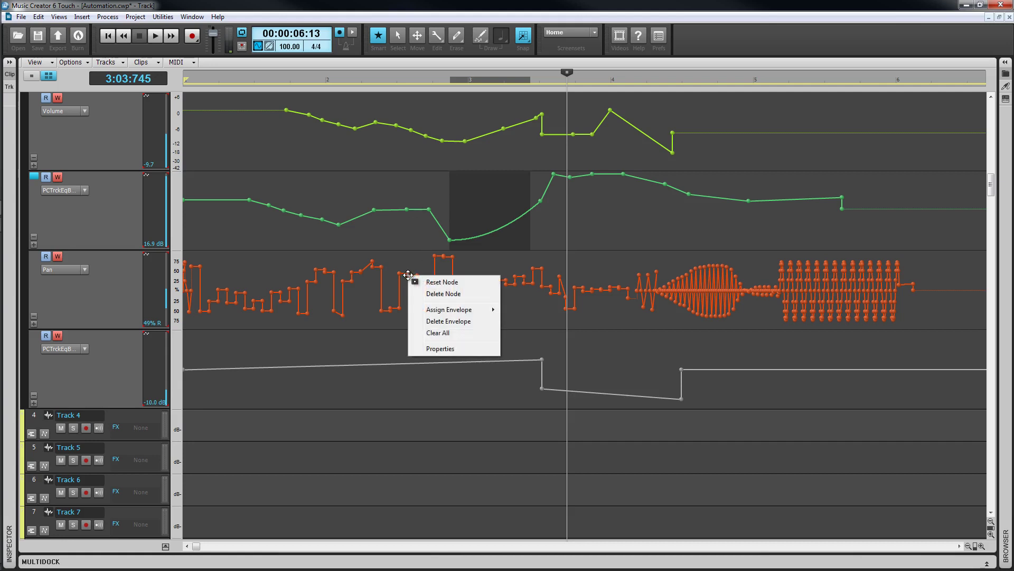
- Delete the Pan envelope, then delete one EQ node and reset another to its default
{"action": "left_click", "coordinate": [456, 320]}
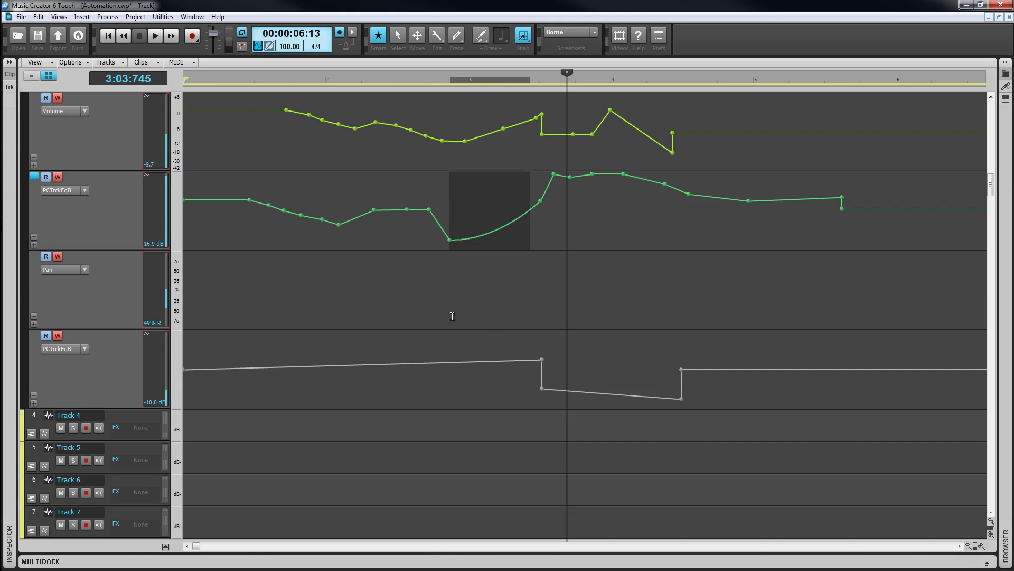
{"action": "right_click", "coordinate": [429, 209]}
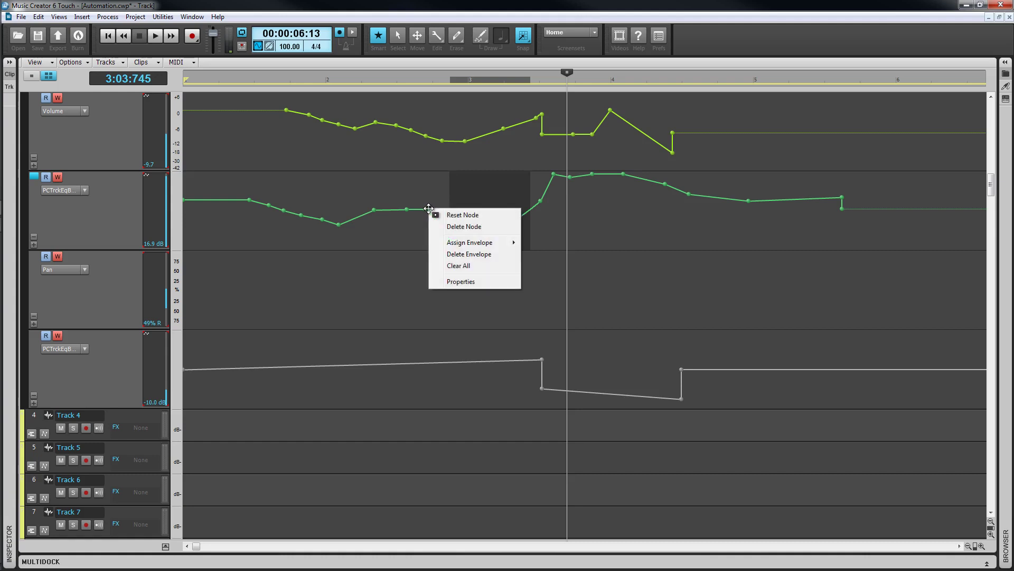
{"action": "left_click", "coordinate": [463, 226]}
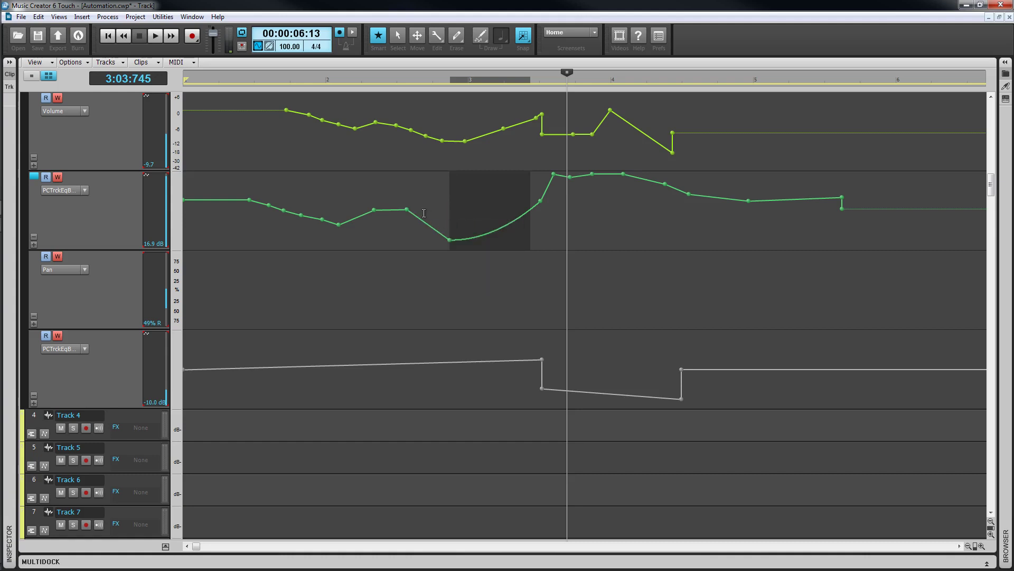
{"action": "right_click", "coordinate": [408, 209]}
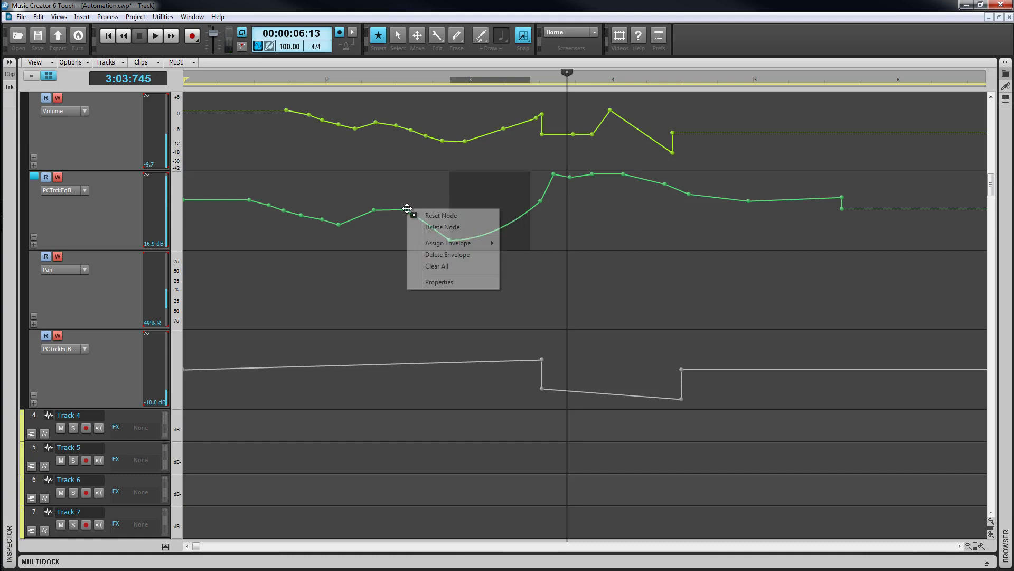
{"action": "left_click", "coordinate": [433, 216]}
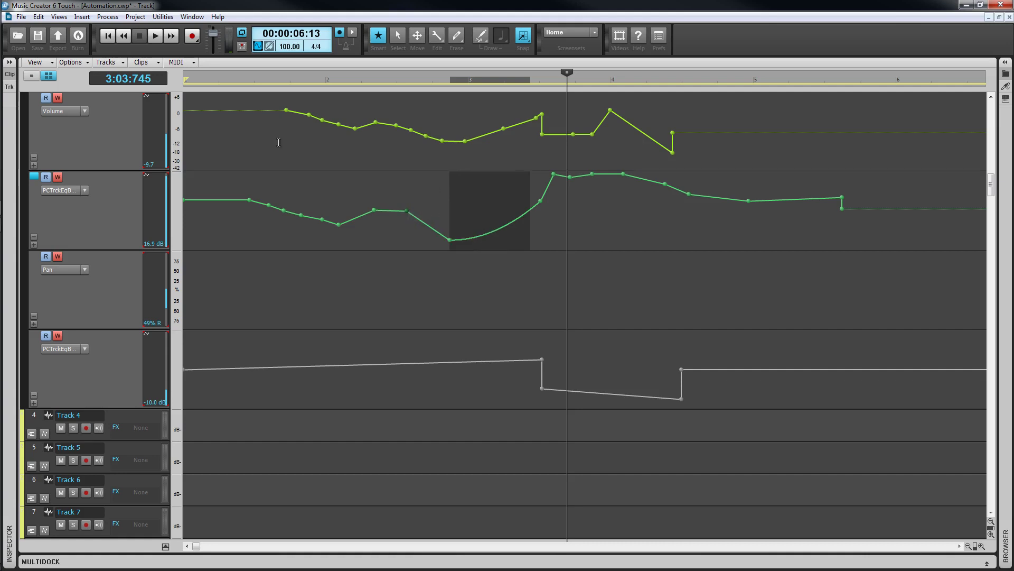
{"action": "left_click_drag", "start_coordinate": [273, 142], "coordinate": [551, 144]}
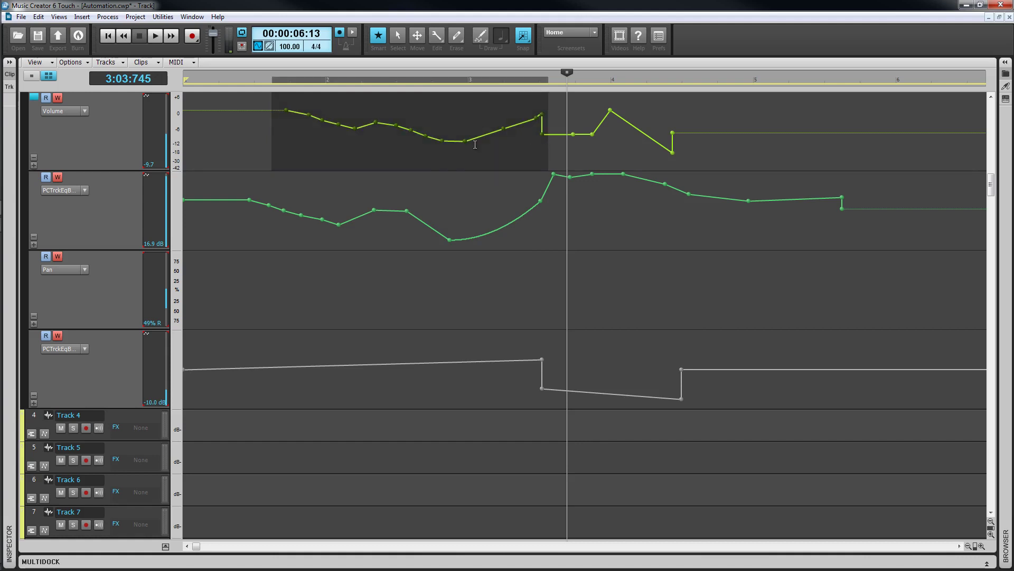
- Copy the selected volume automation and show an enlarged Master bus pane
{"action": "left_click", "coordinate": [38, 17]}
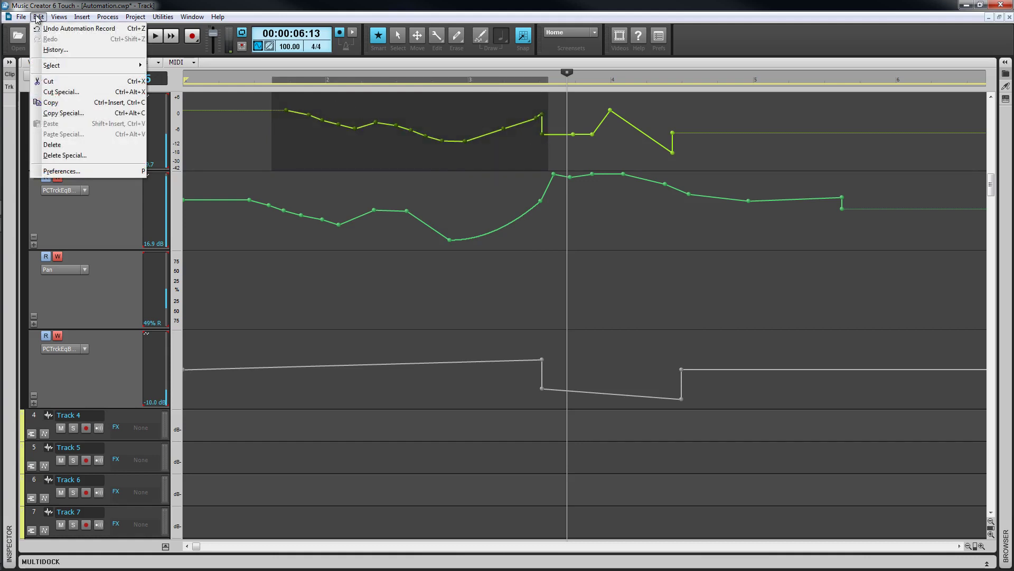
{"action": "left_click", "coordinate": [62, 102]}
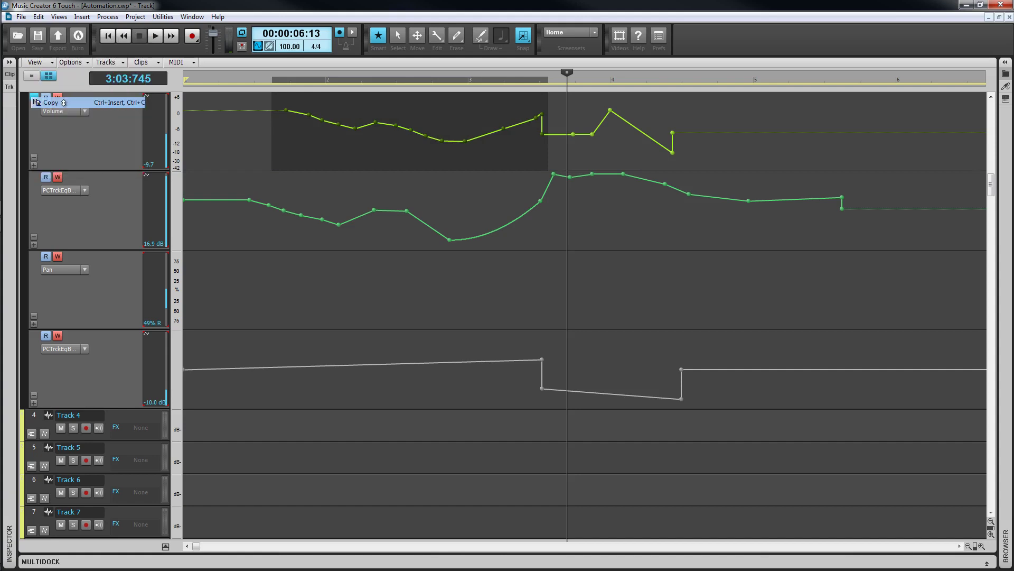
{"action": "left_click", "coordinate": [165, 546]}
{"action": "left_click_drag", "start_coordinate": [246, 499], "coordinate": [249, 392]}
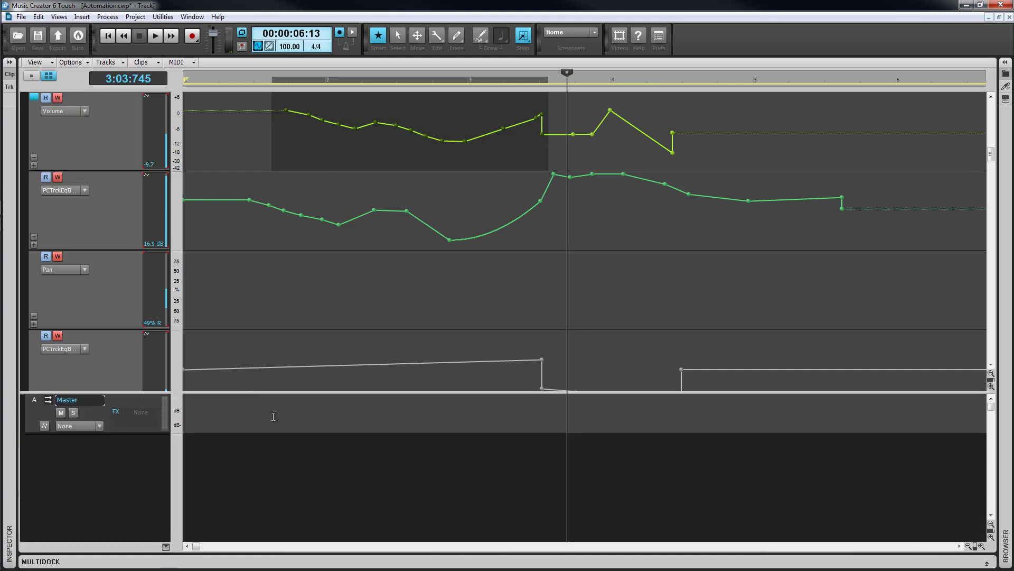
- Paste the volume automation onto the Master bus, reassign it to Bus Input Gain, and show tracks 8–13
{"action": "left_click", "coordinate": [378, 419]}
{"action": "right_click", "coordinate": [380, 420]}
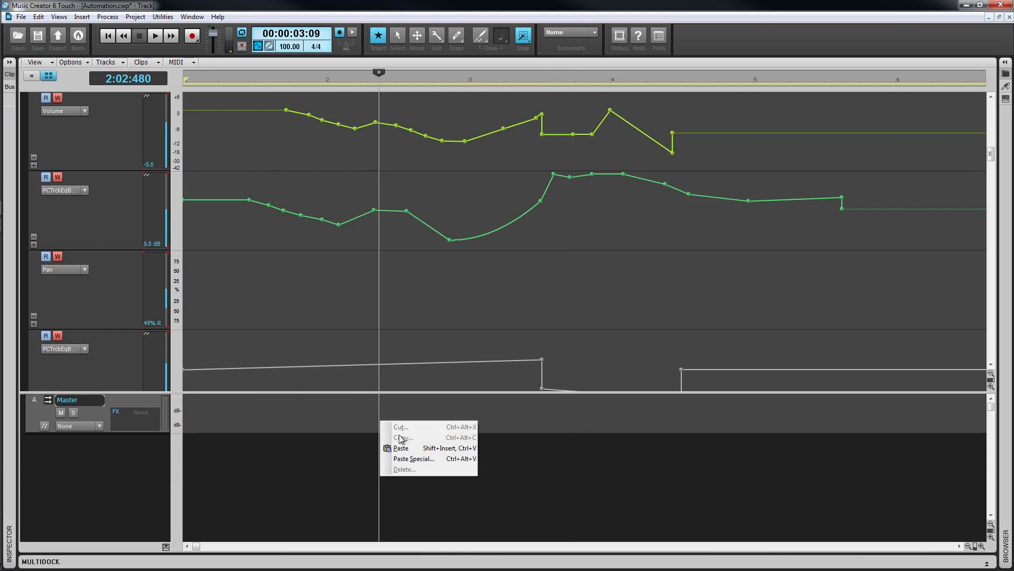
{"action": "left_click", "coordinate": [413, 450]}
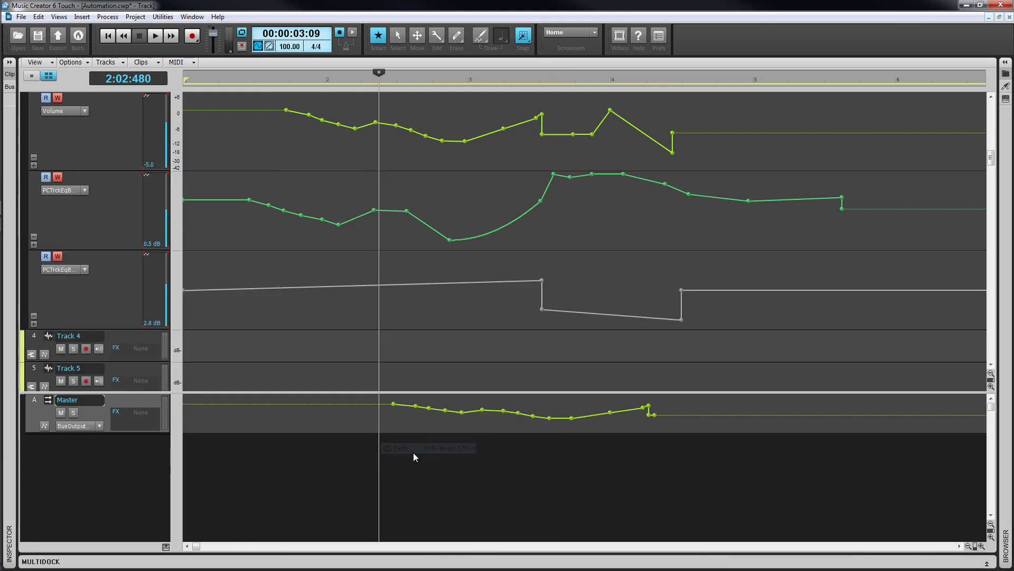
{"action": "right_click", "coordinate": [409, 405]}
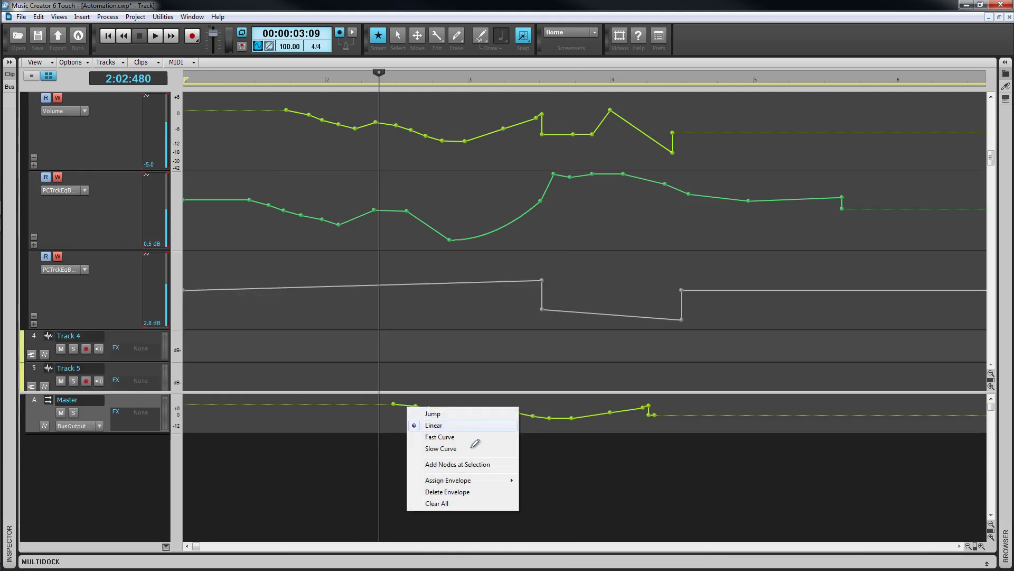
{"action": "mouse_move", "coordinate": [480, 480]}
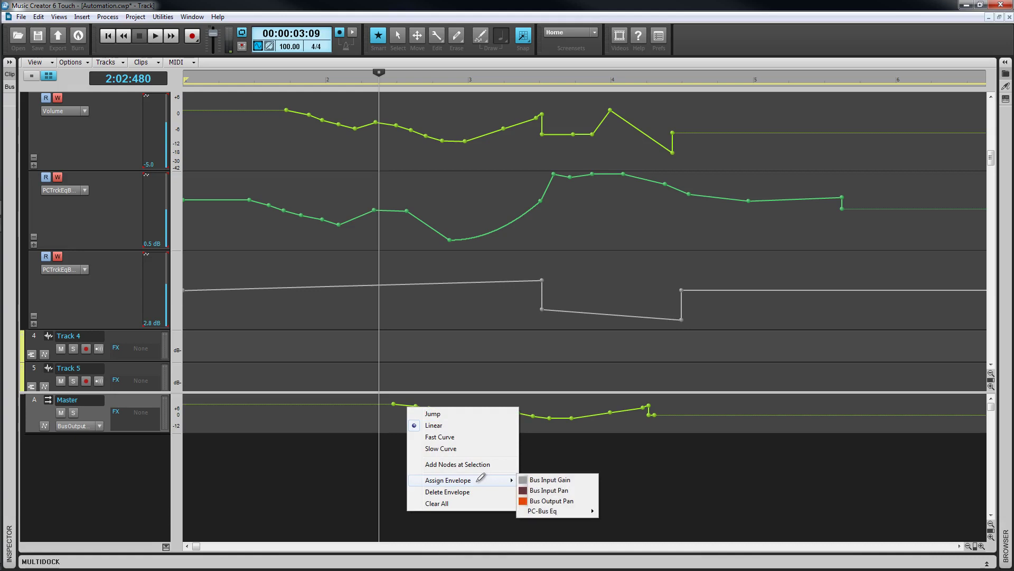
{"action": "left_click", "coordinate": [561, 479]}
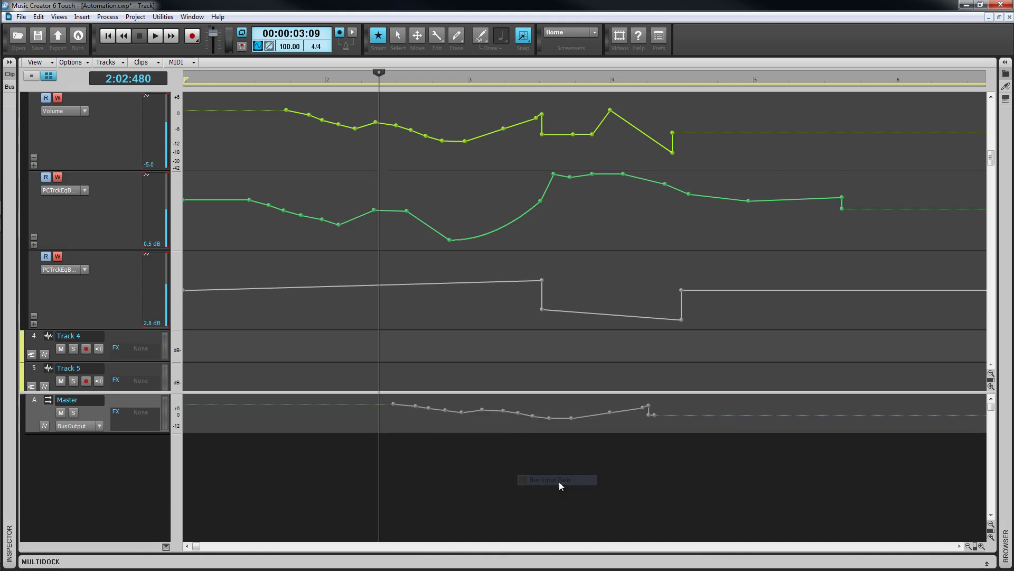
{"action": "left_click", "coordinate": [166, 546]}
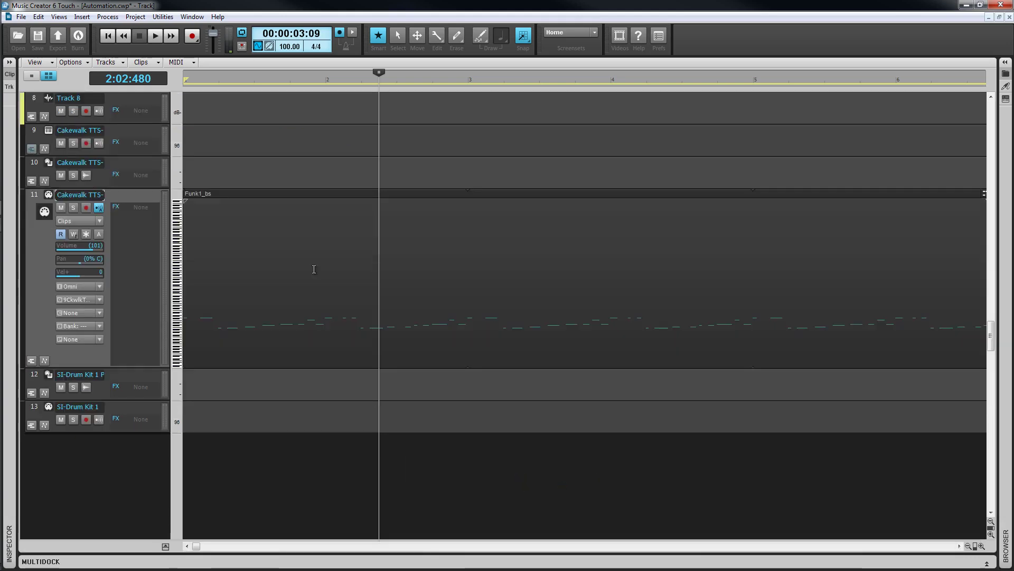
- Show Chorus automation on track 11 and open its automation lane
{"action": "left_click", "coordinate": [100, 222]}
{"action": "mouse_move", "coordinate": [157, 260]}
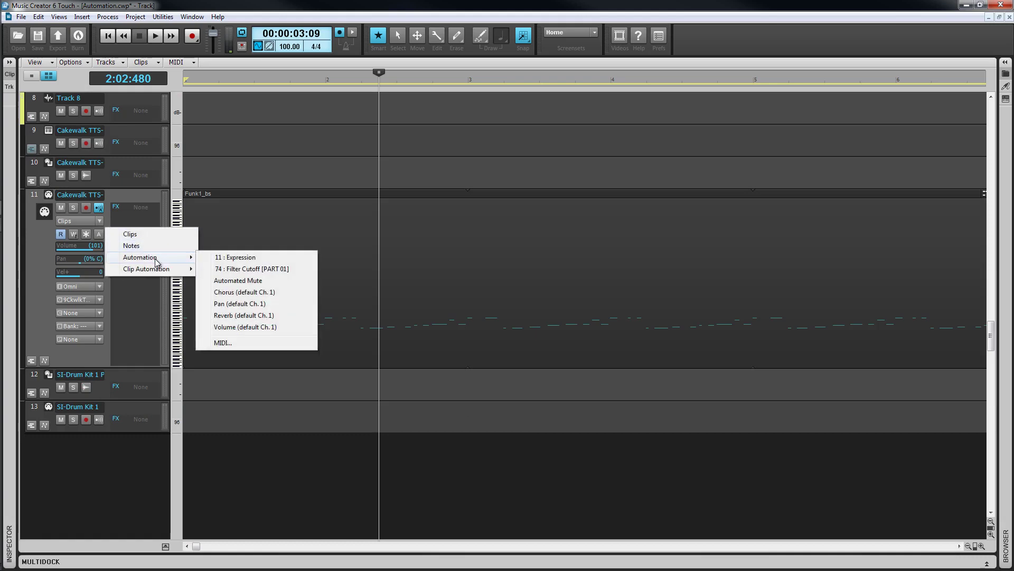
{"action": "left_click", "coordinate": [268, 292]}
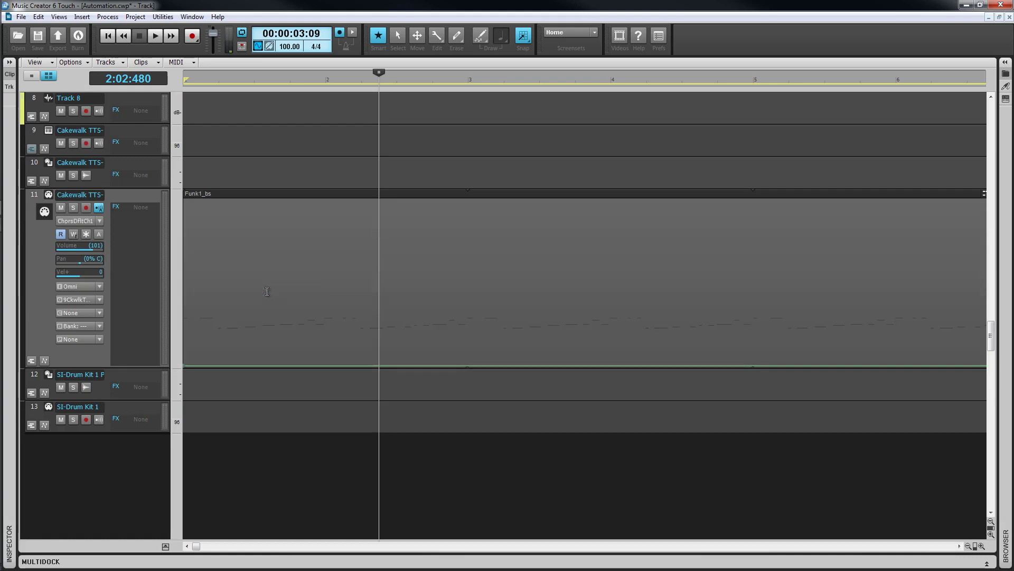
{"action": "left_click", "coordinate": [44, 360]}
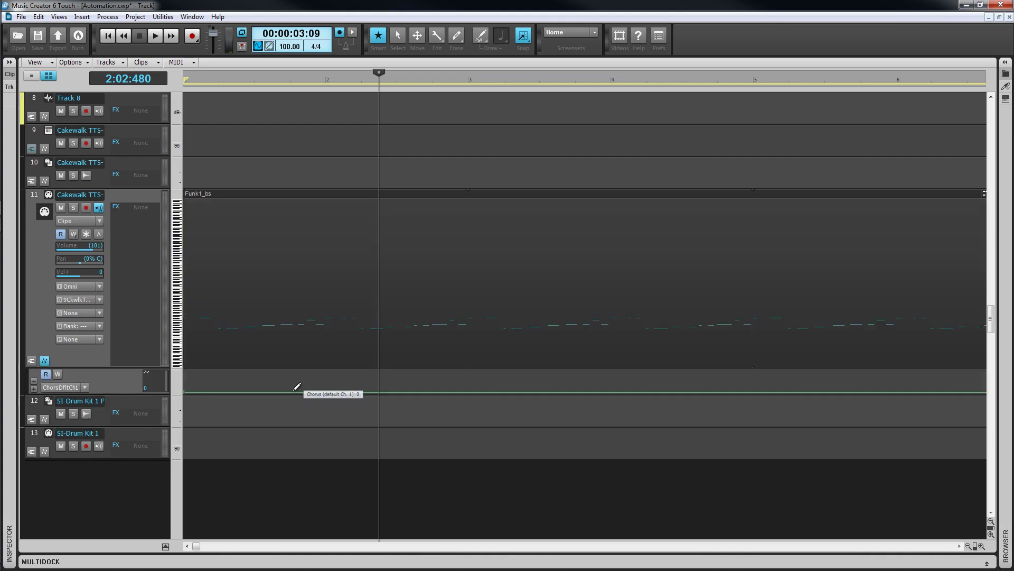
- Draw a rising-and-falling Chorus curve near bar 2 and make the lane taller
{"action": "mouse_move", "coordinate": [295, 391]}
{"action": "left_mouse_down"}
{"action": "mouse_move", "coordinate": [345, 376]}
{"action": "mouse_move", "coordinate": [399, 388]}
{"action": "left_mouse_up"}
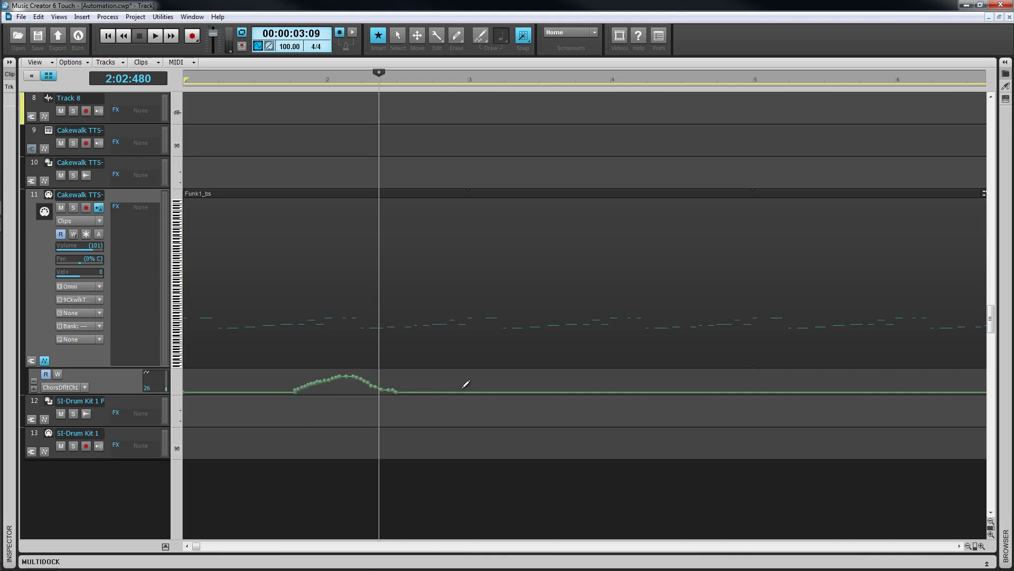
{"action": "left_click_drag", "start_coordinate": [136, 394], "coordinate": [136, 455]}
{"action": "scroll", "coordinate": [575, 163], "scroll_direction": "up", "scroll_amount": 5}
- Show the Drum clip's Gain envelope via the T tools menu, then ramp it down with a node
{"action": "left_click", "coordinate": [575, 164]}
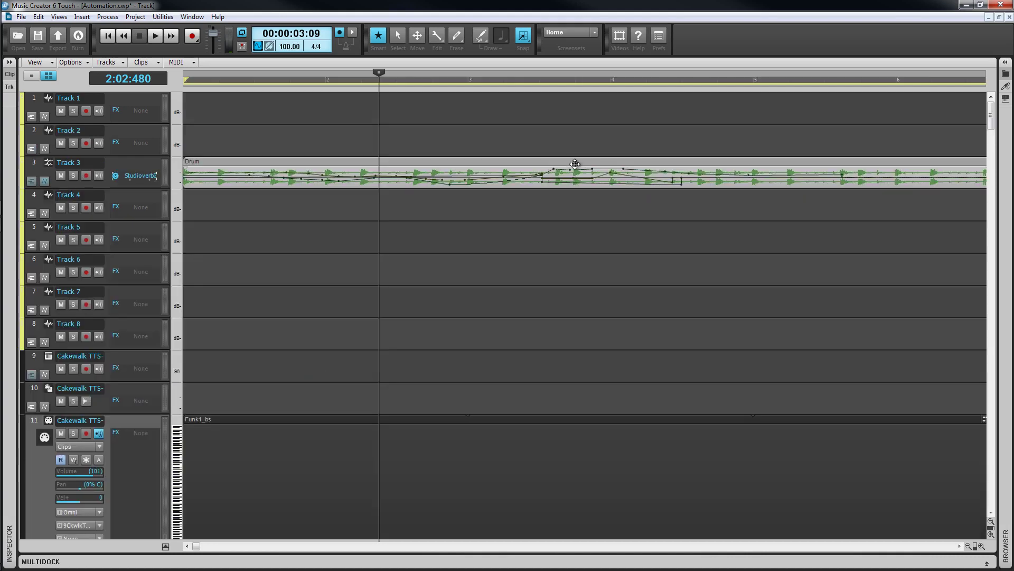
{"action": "key", "text": "t"}
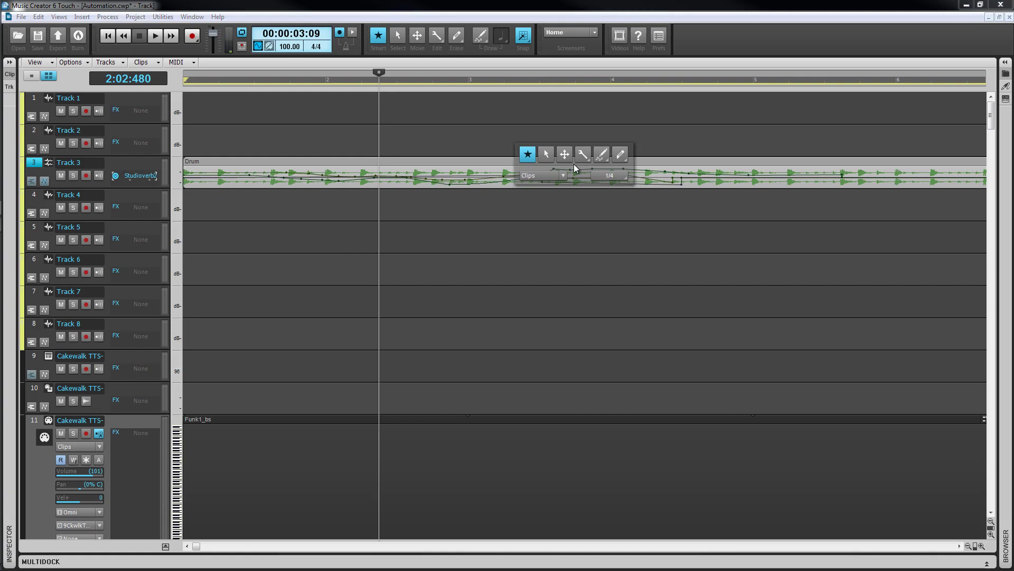
{"action": "left_click", "coordinate": [563, 176]}
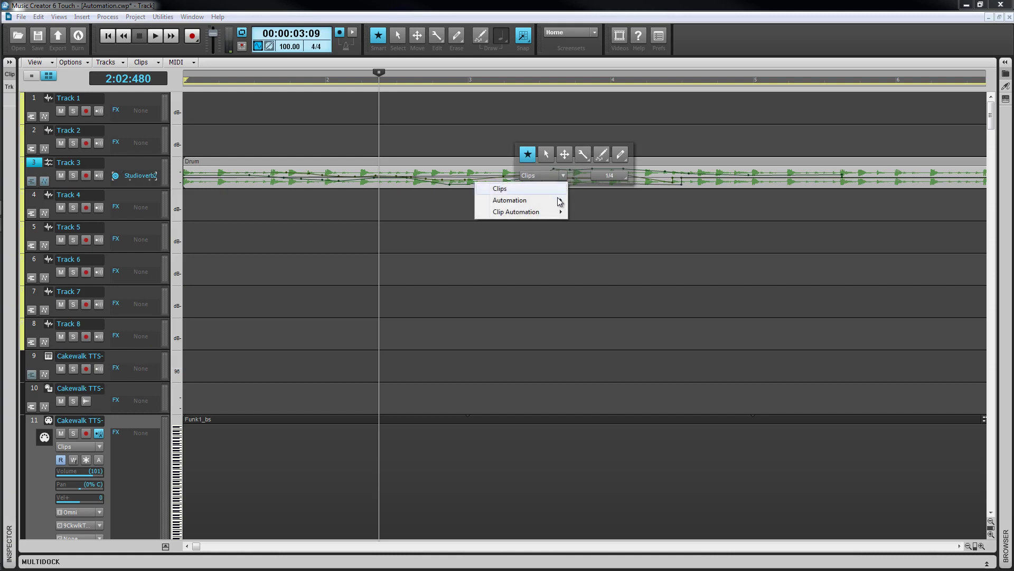
{"action": "mouse_move", "coordinate": [557, 217]}
{"action": "left_click", "coordinate": [591, 213]}
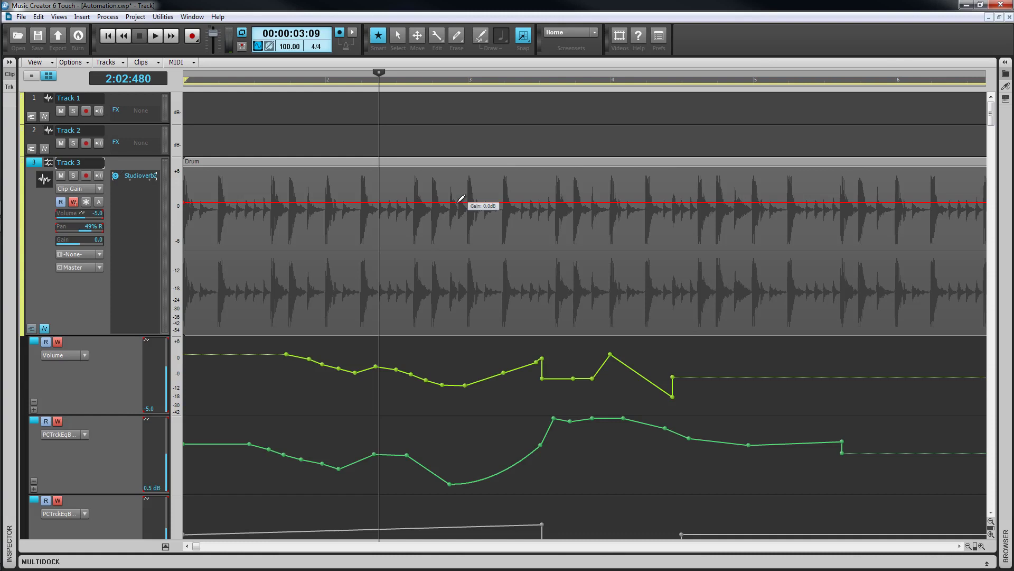
{"action": "left_click", "coordinate": [458, 202]}
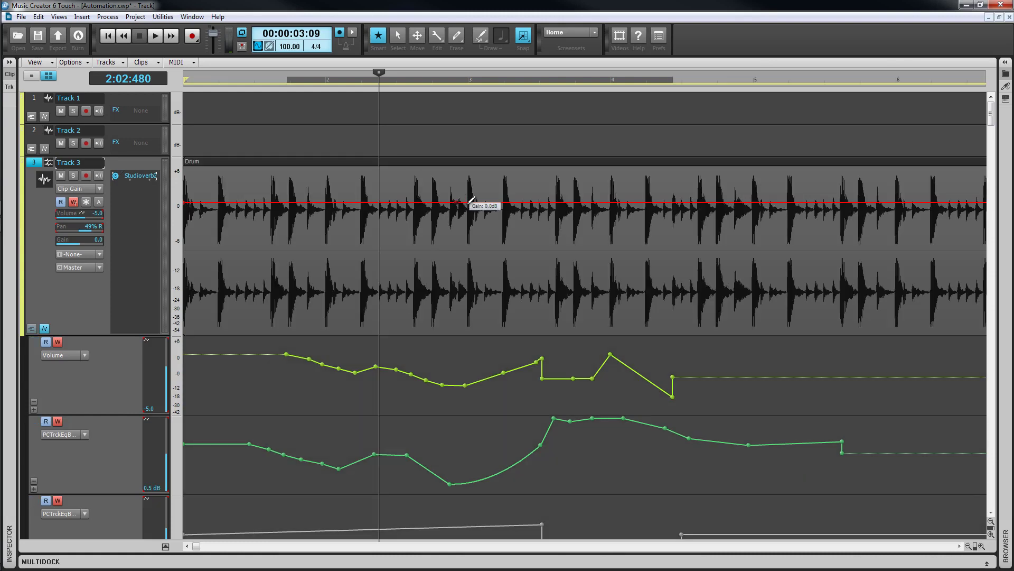
{"action": "left_click_drag", "start_coordinate": [480, 206], "coordinate": [557, 261]}
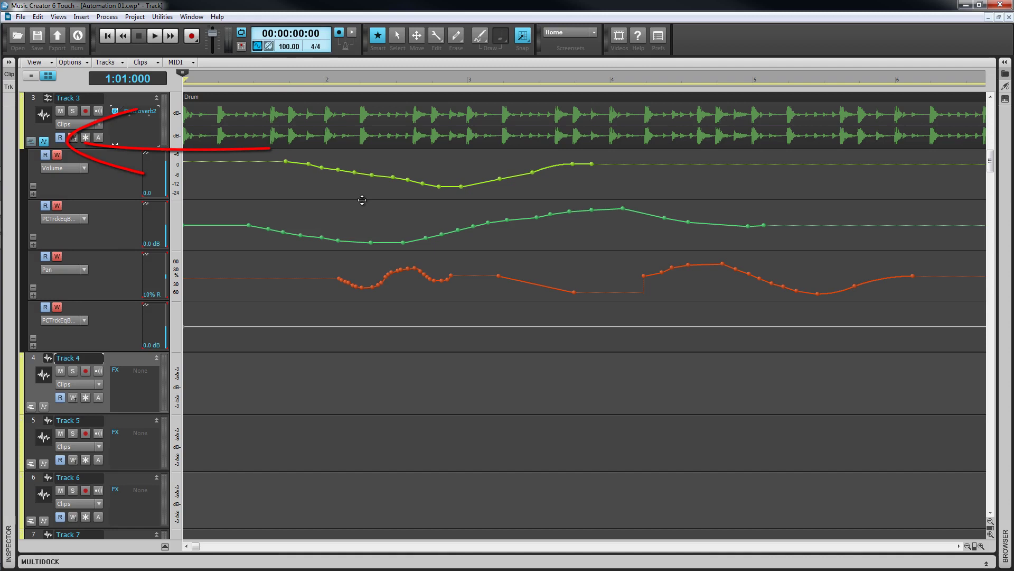
{"action": "left_click", "coordinate": [61, 137]}
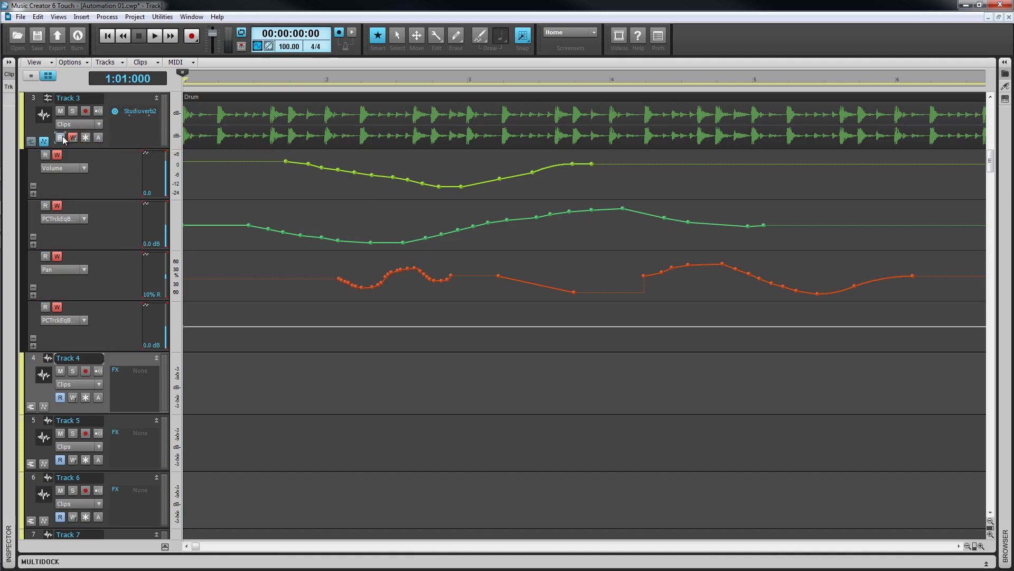
{"action": "left_click", "coordinate": [62, 137]}
{"action": "left_click", "coordinate": [46, 155]}
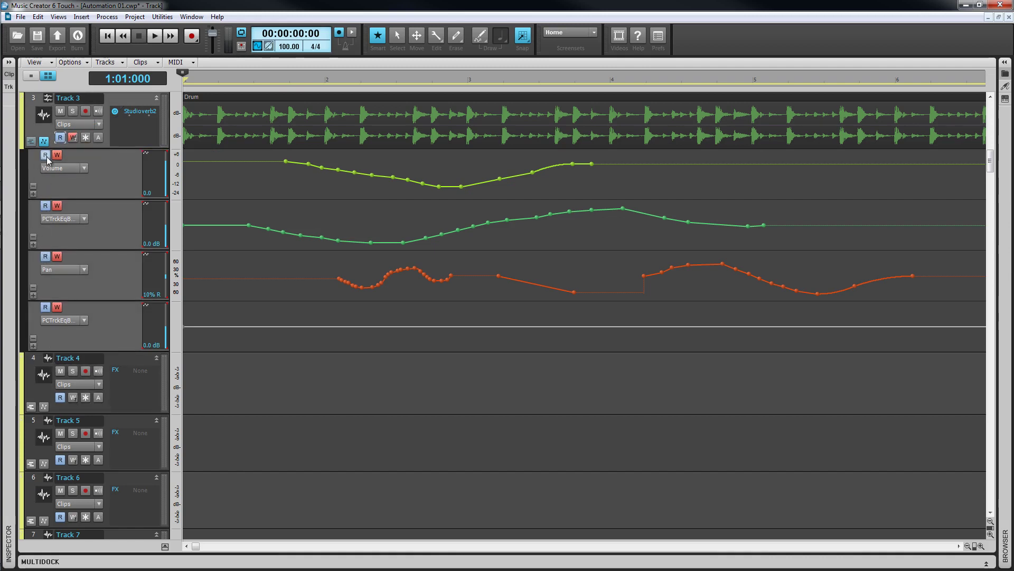
{"action": "left_click", "coordinate": [32, 358]}
{"action": "left_click", "coordinate": [33, 420], "text": "shift"}
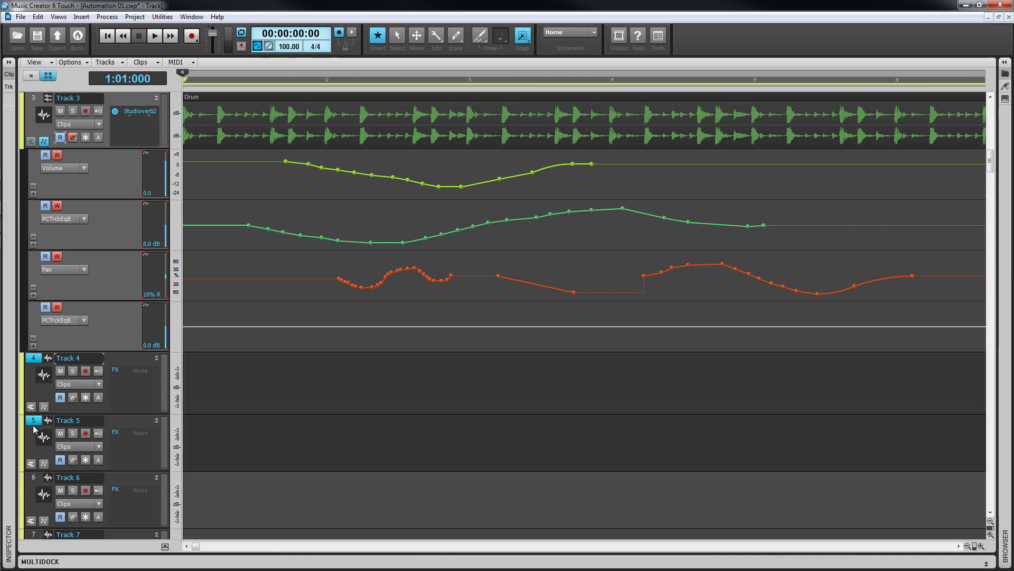
{"action": "left_click", "coordinate": [60, 399]}
{"action": "left_click", "coordinate": [60, 398]}
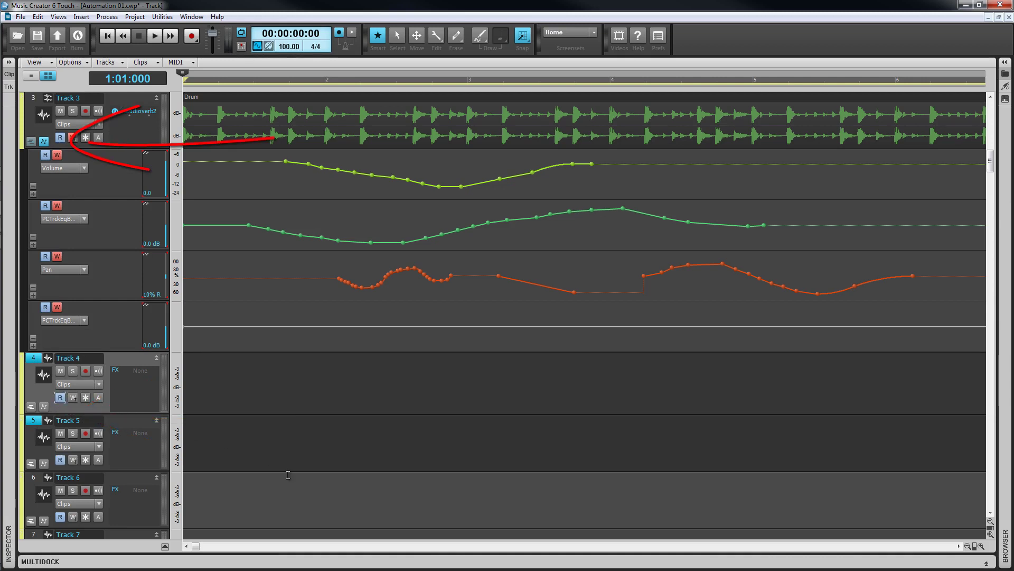
{"action": "left_click", "coordinate": [46, 208]}
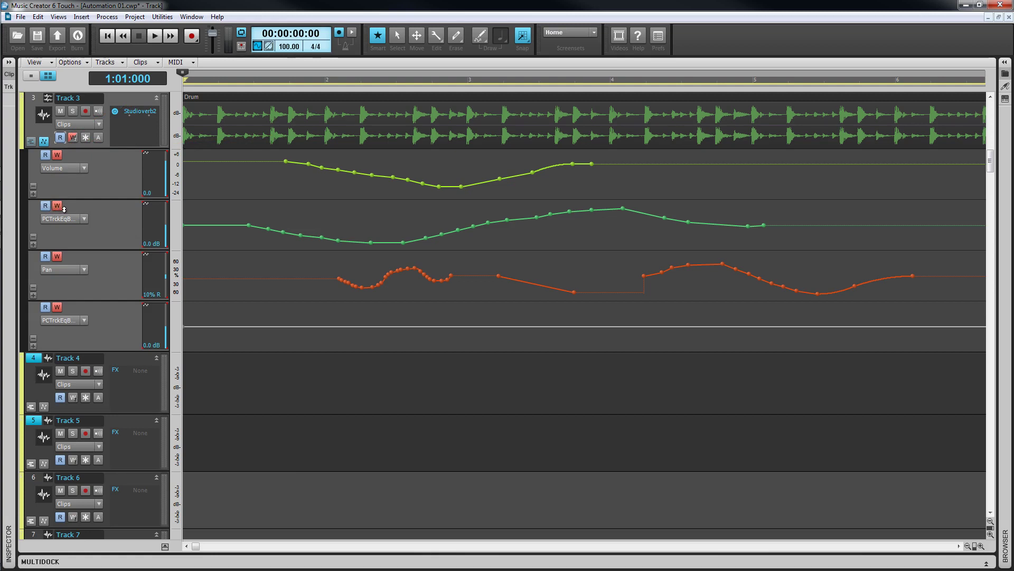
{"action": "left_click", "coordinate": [59, 206], "text": "ctrl"}
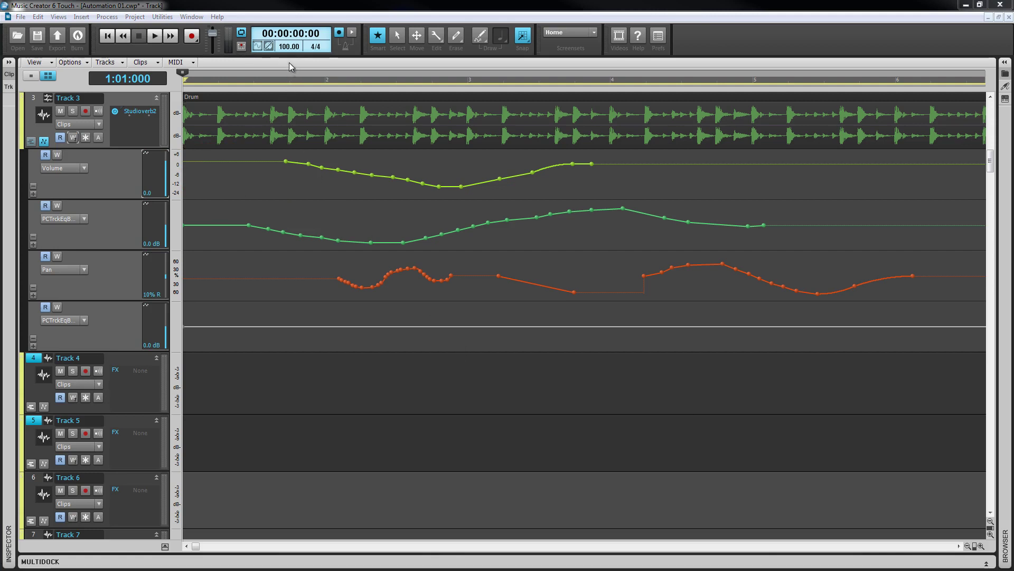
- Audition Track 3, switch its envelopes to Offset mode with O, and play again
{"action": "key", "text": "space"}
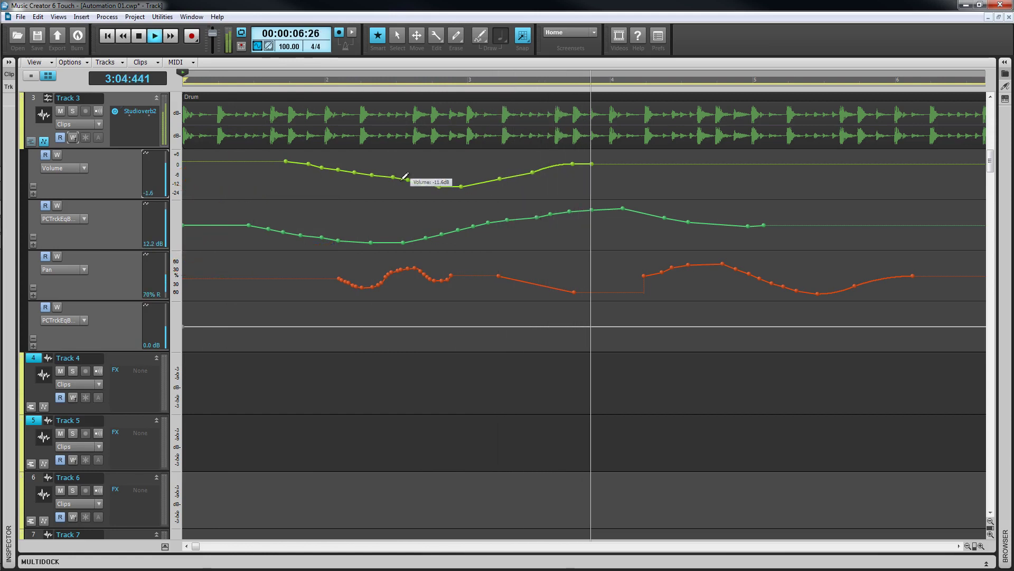
{"action": "key", "text": "space"}
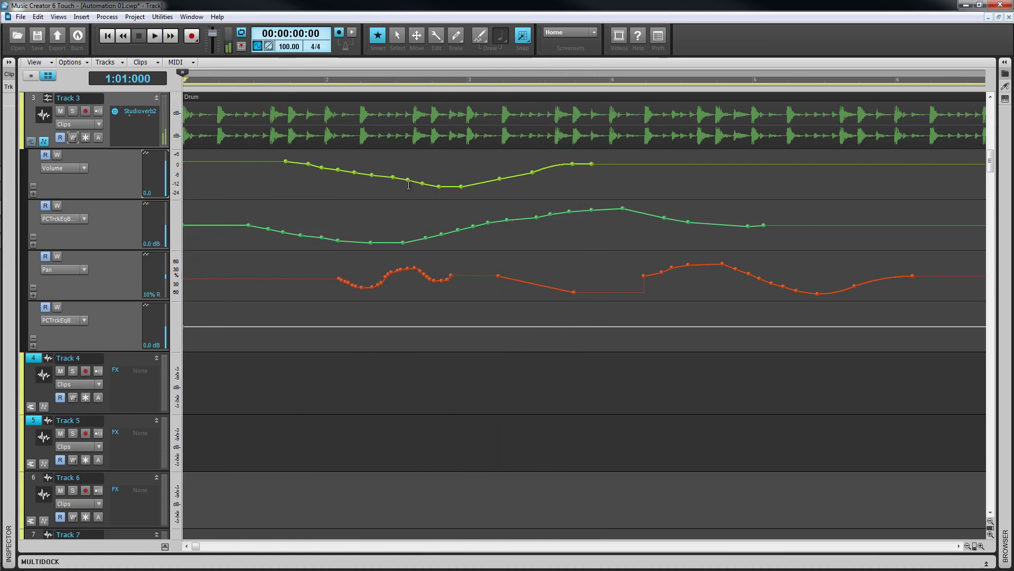
{"action": "key", "text": "o"}
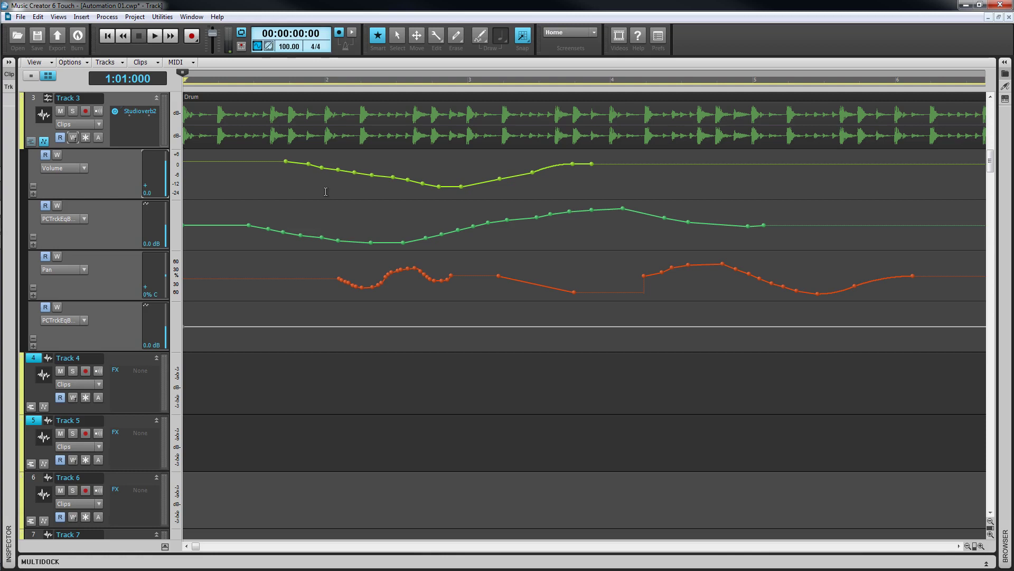
{"action": "key", "text": "space"}
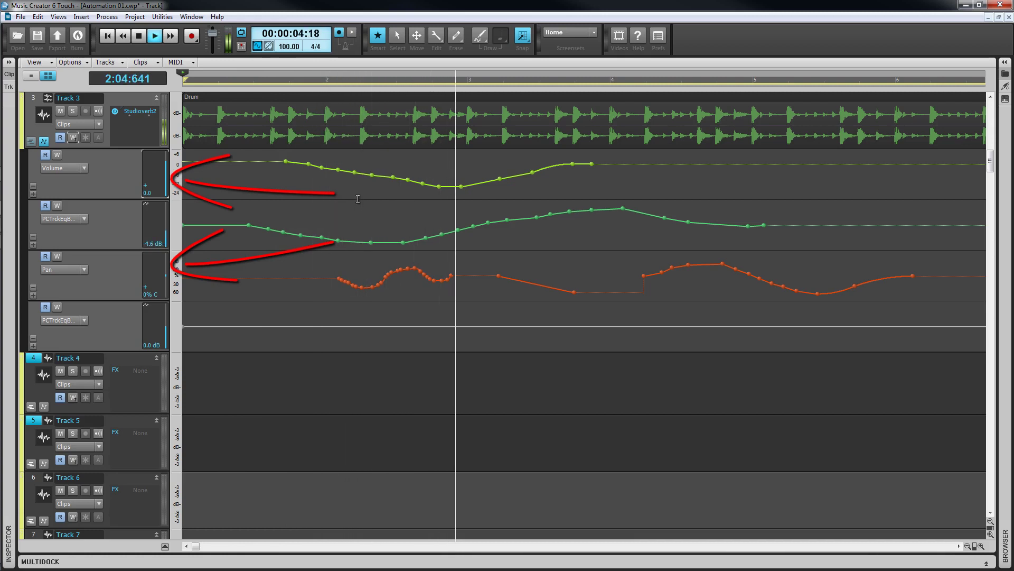
- Trim Track 3's volume offset to -15.4 dB, audition it, then reset it to 0.0 dB
{"action": "key", "text": "space"}
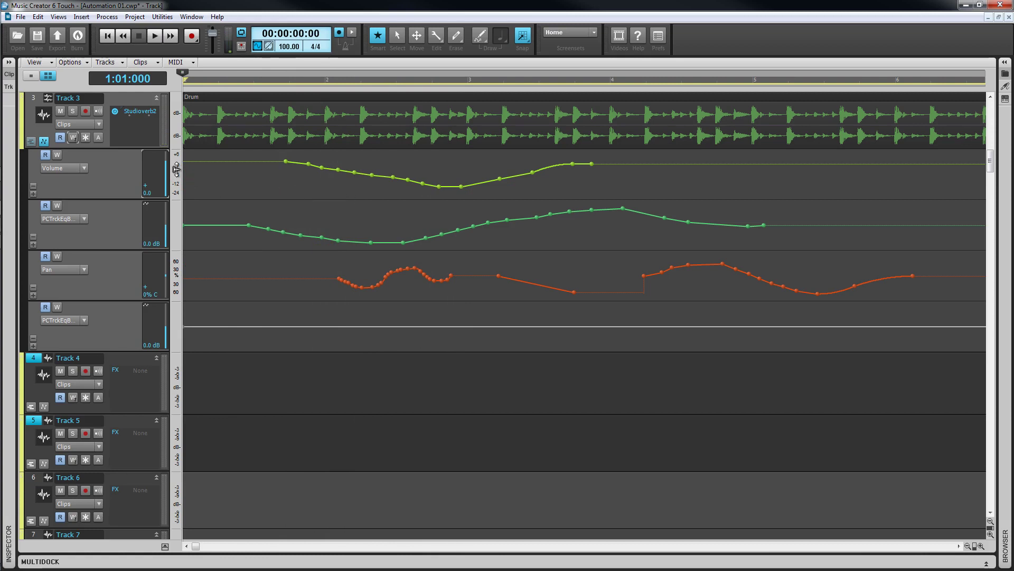
{"action": "scroll", "coordinate": [165, 163], "scroll_direction": "down", "scroll_amount": 5}
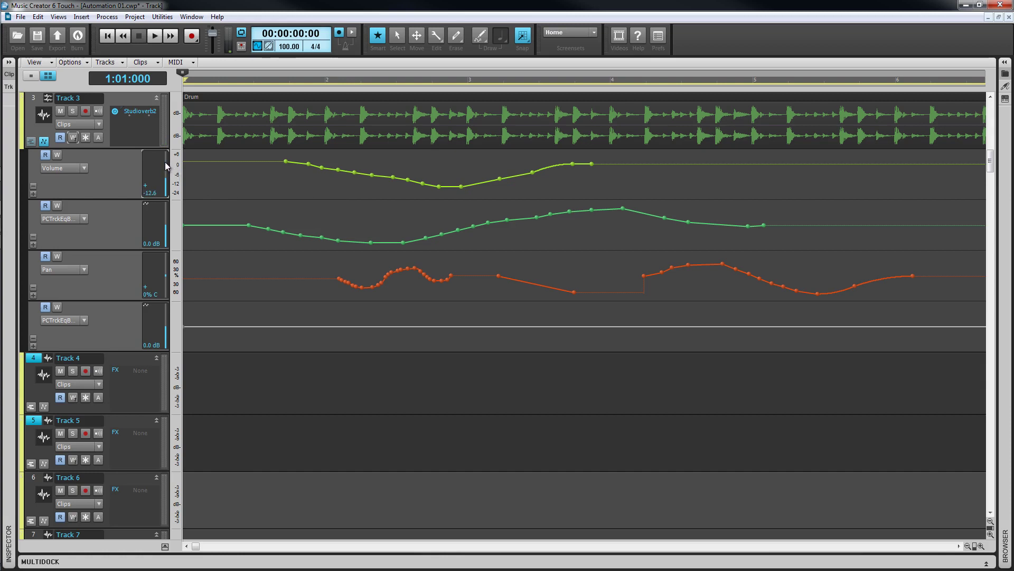
{"action": "key", "text": "space"}
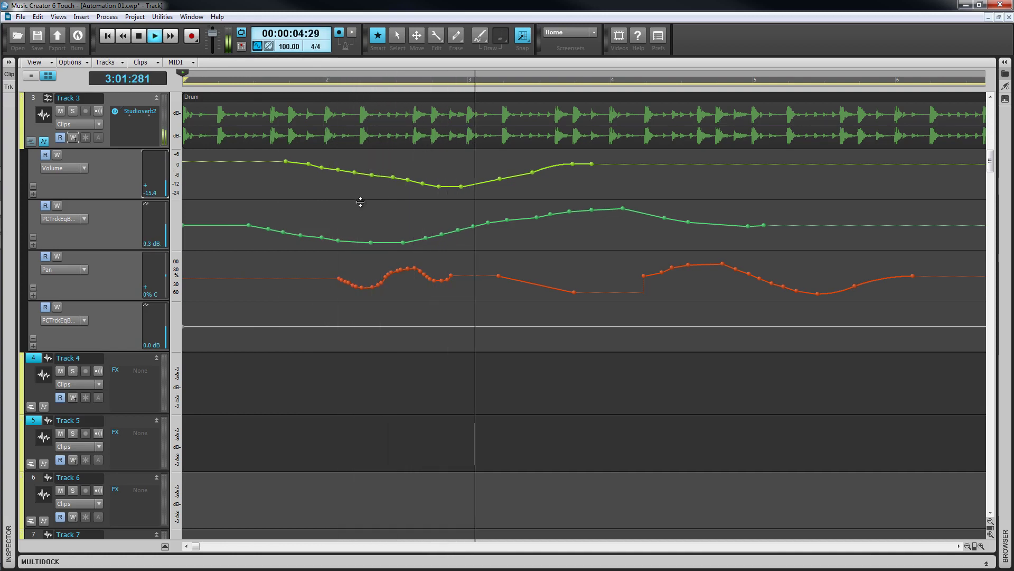
{"action": "key", "text": "space"}
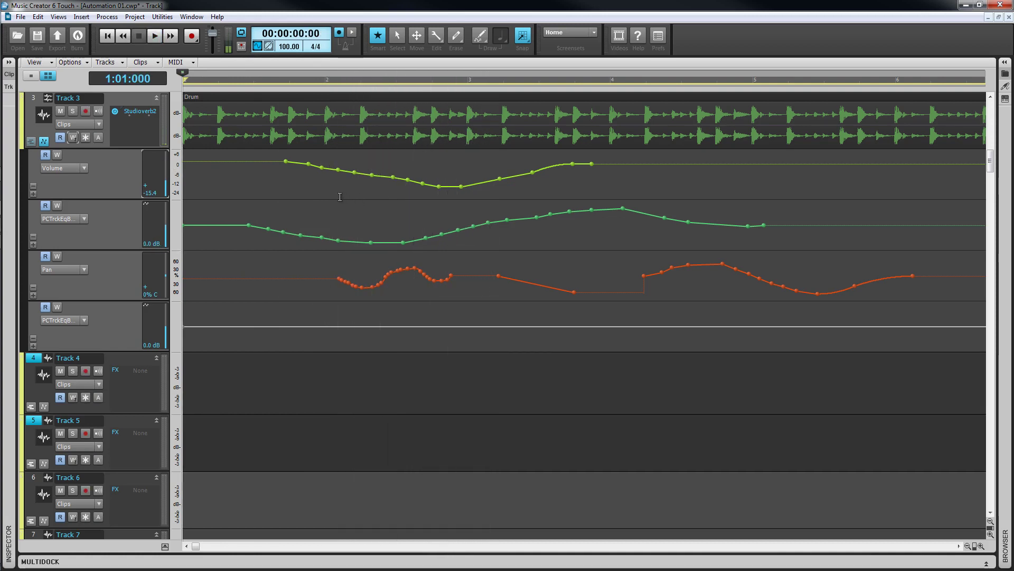
{"action": "double_click", "coordinate": [165, 170]}
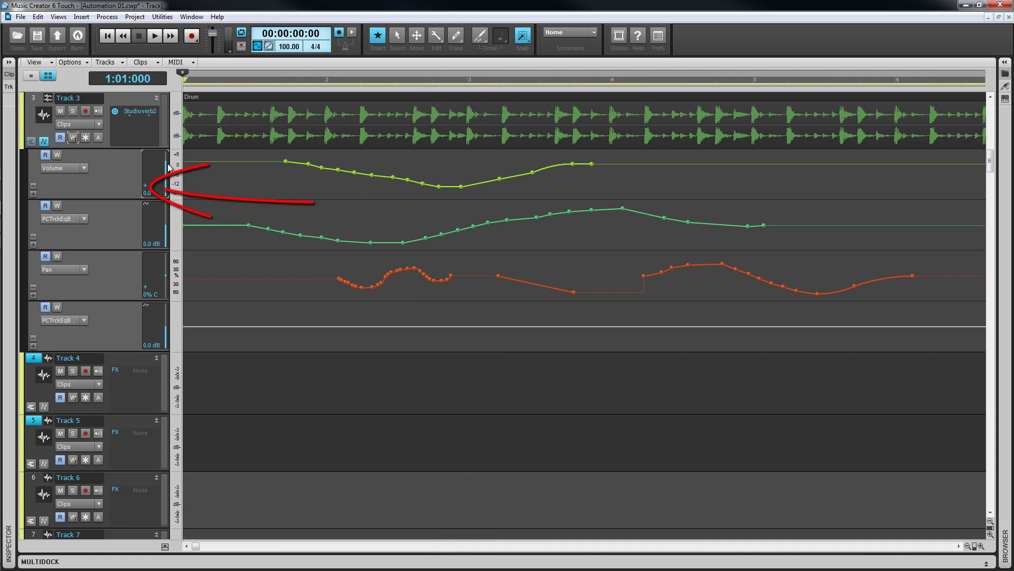